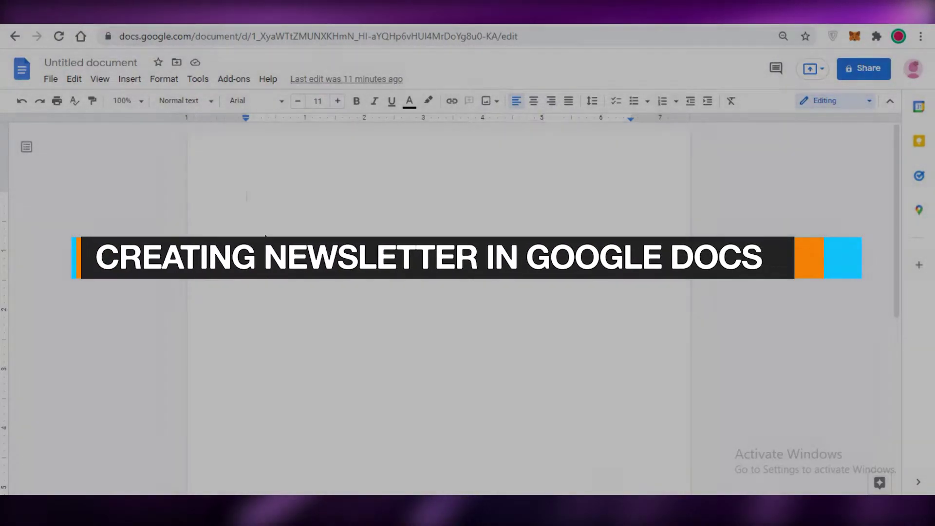
- Create a new blank Google Doc by going to docs.new
scroll(265, 240, "down", 4)
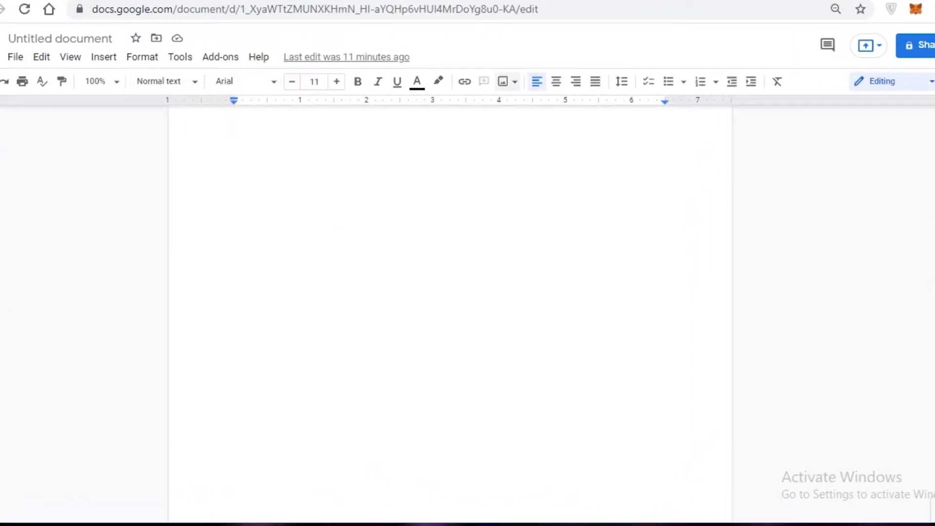
left_click(203, 11)
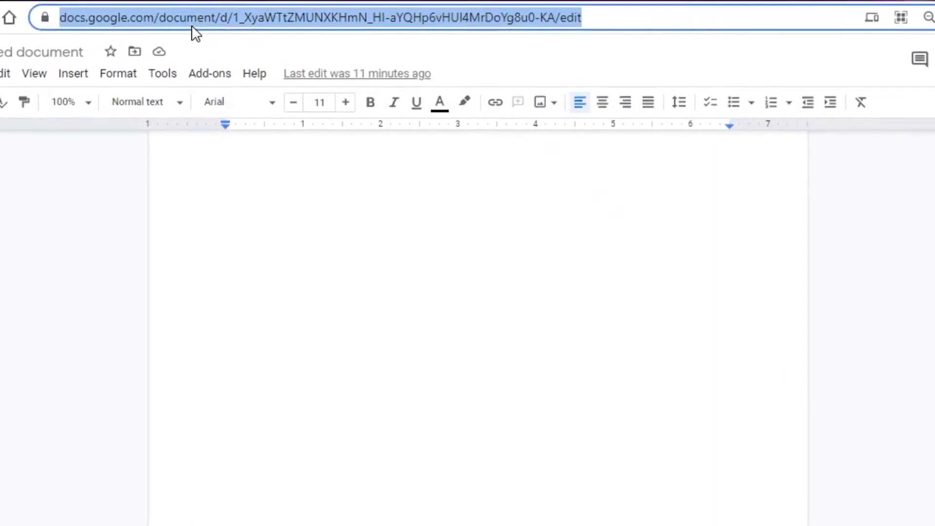
type("docs.new")
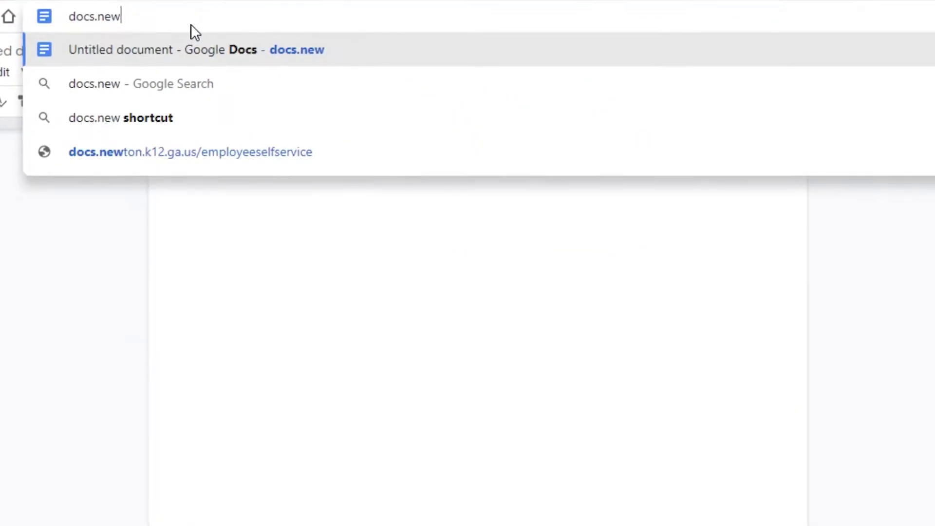
key("Return")
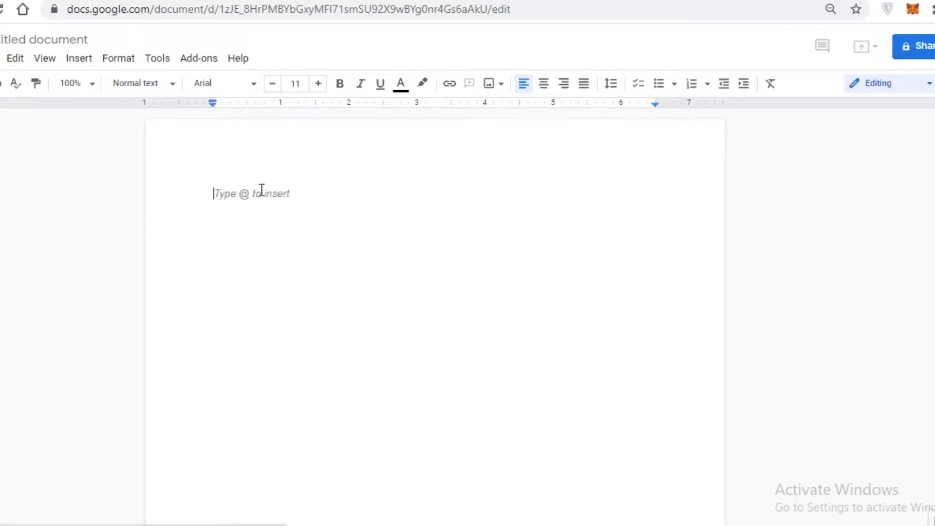
- Set the empty first paragraph to justified alignment
scroll(585, 200, "down", 2)
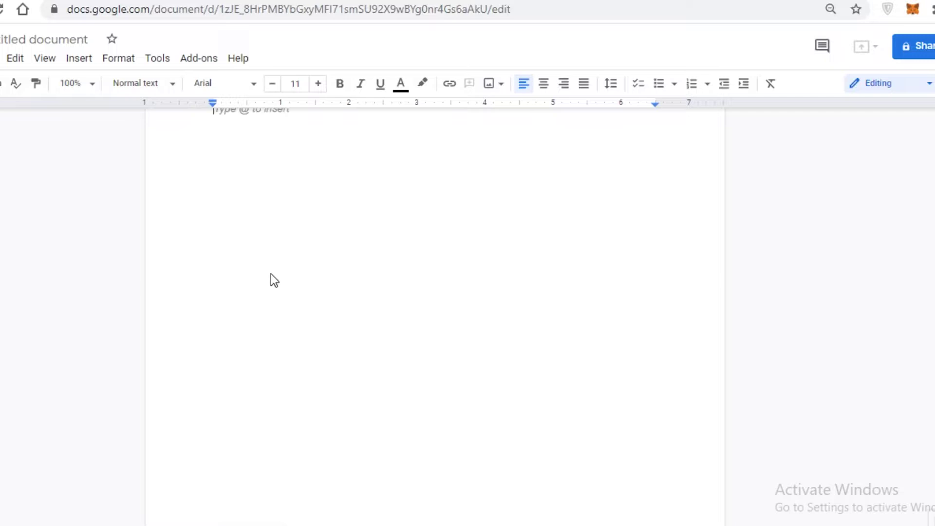
scroll(271, 274, "up", 2)
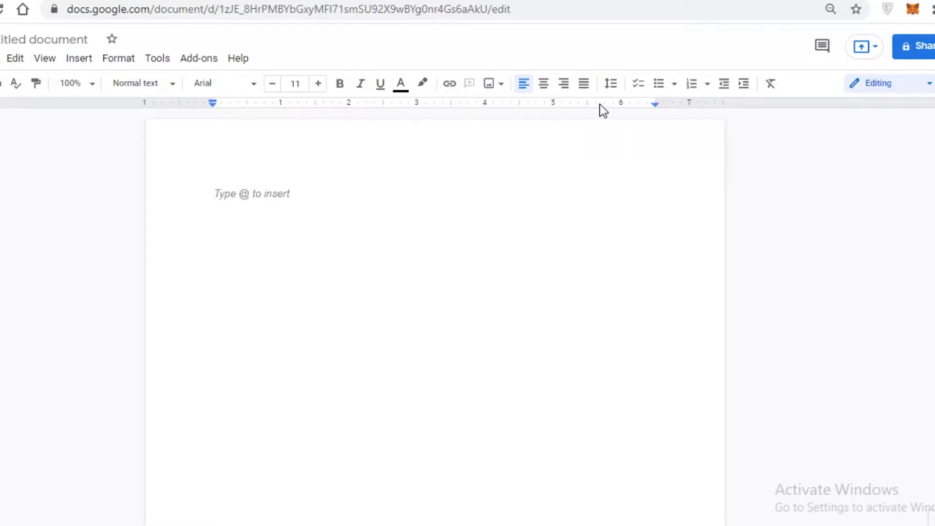
left_click(586, 87)
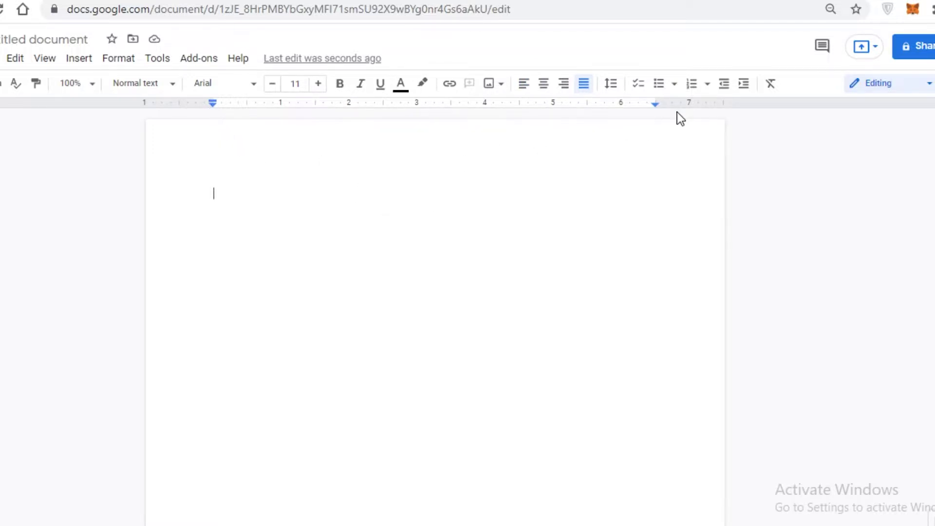
- Type 'CLOVER JEWELS' in Title style after leading spaces, then select the title
left_click(151, 84)
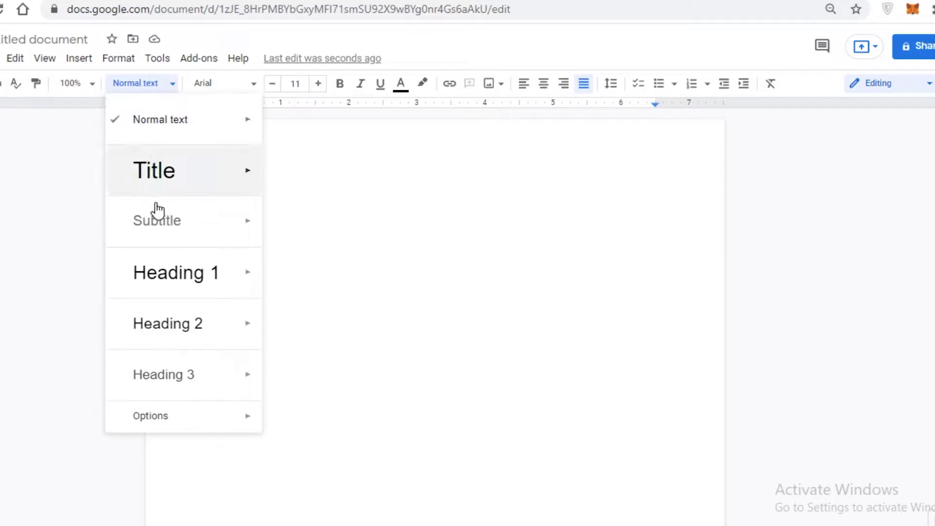
left_click(185, 180)
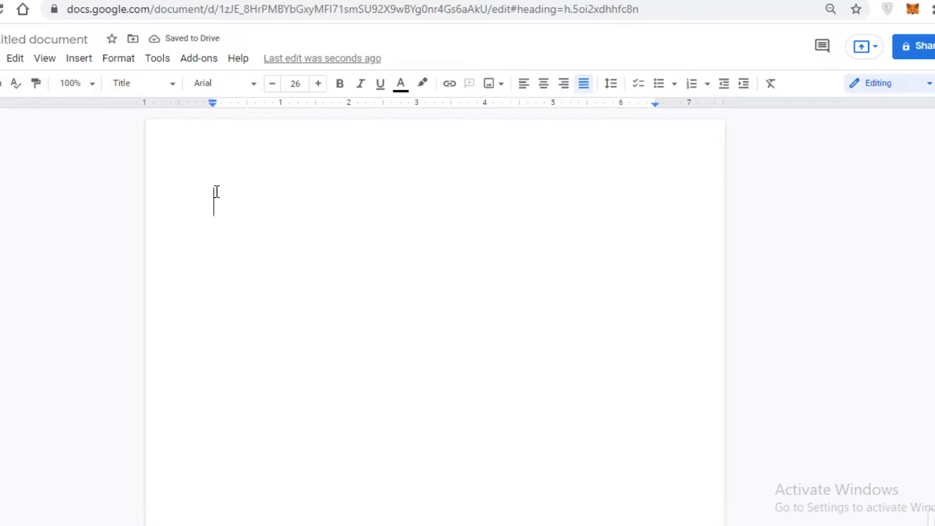
type("CLOVER")
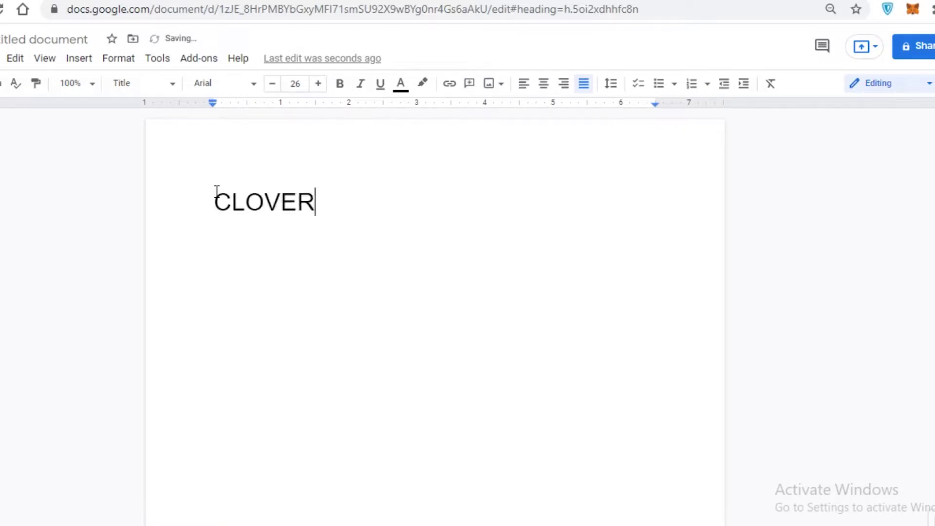
type(" JEWELS")
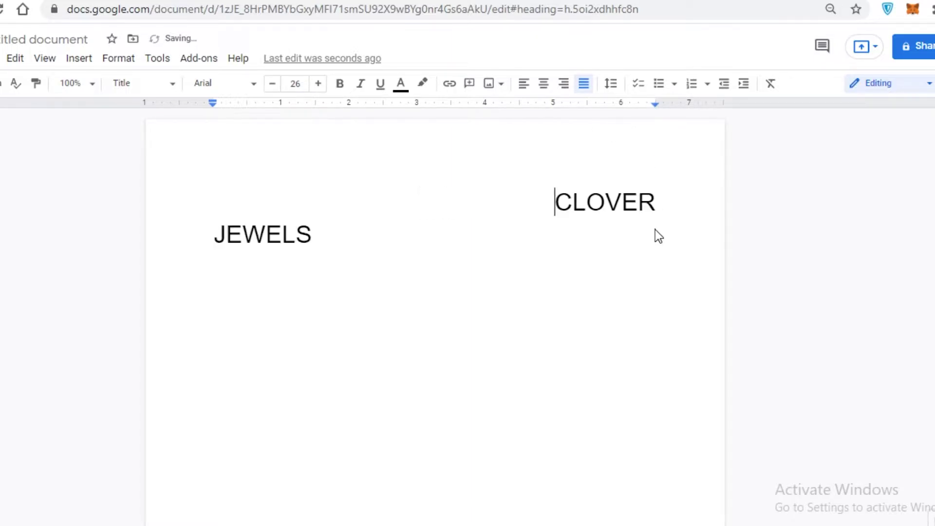
key("BackSpace")
key("BackSpace")
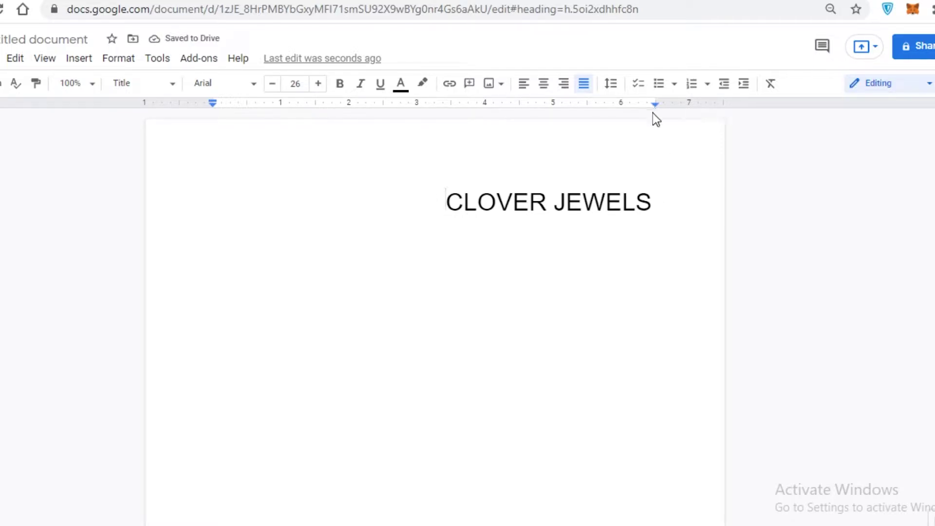
left_click(353, 232)
left_click(409, 205)
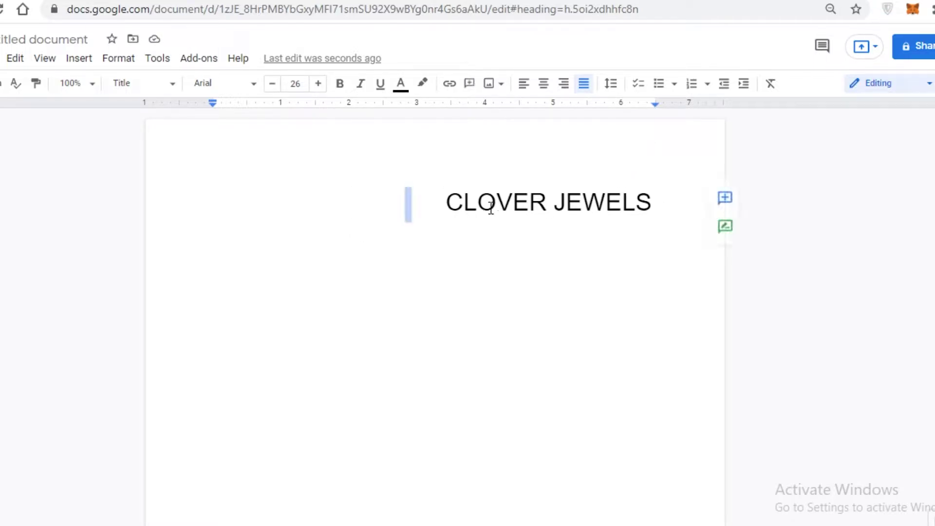
left_click_drag(482, 204, 656, 207)
- Browse the font library without adding fonts, then apply Lobster to the title
left_click(225, 84)
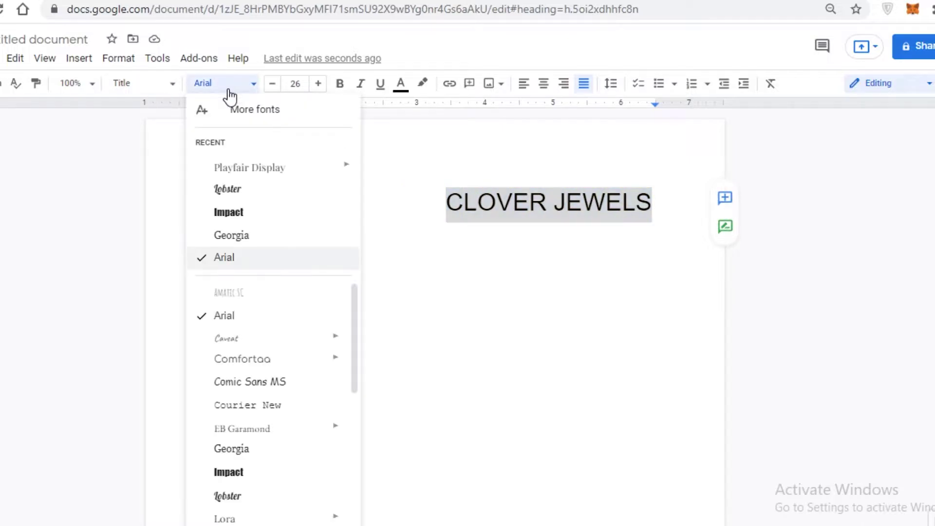
scroll(280, 424, "down", 5)
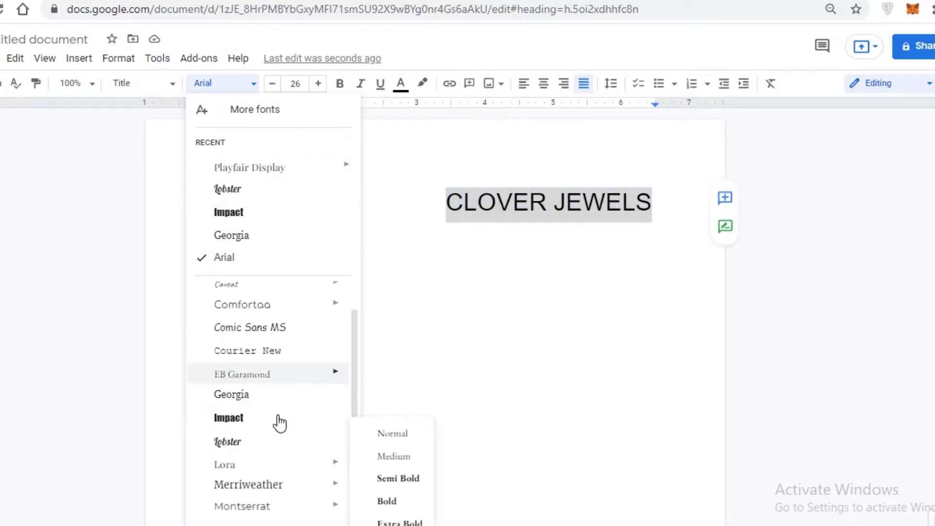
left_click(239, 113)
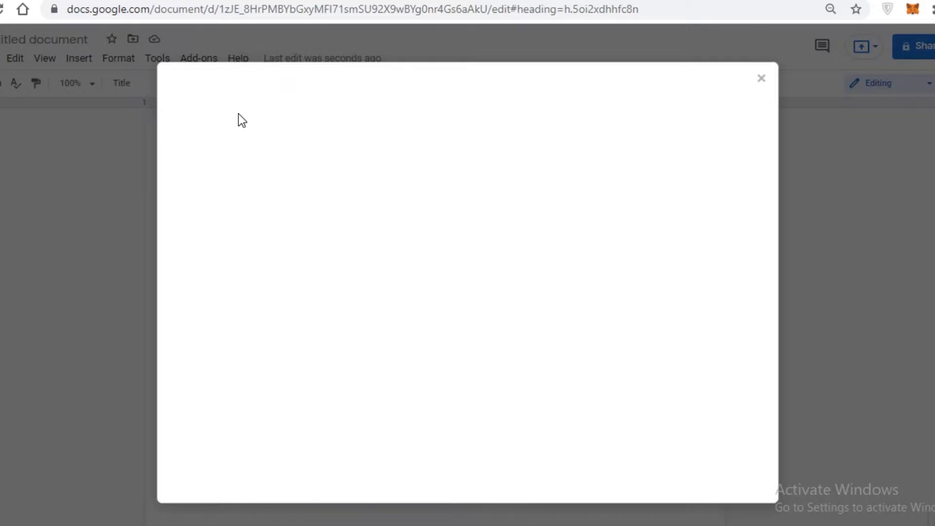
scroll(401, 265, "down", 10)
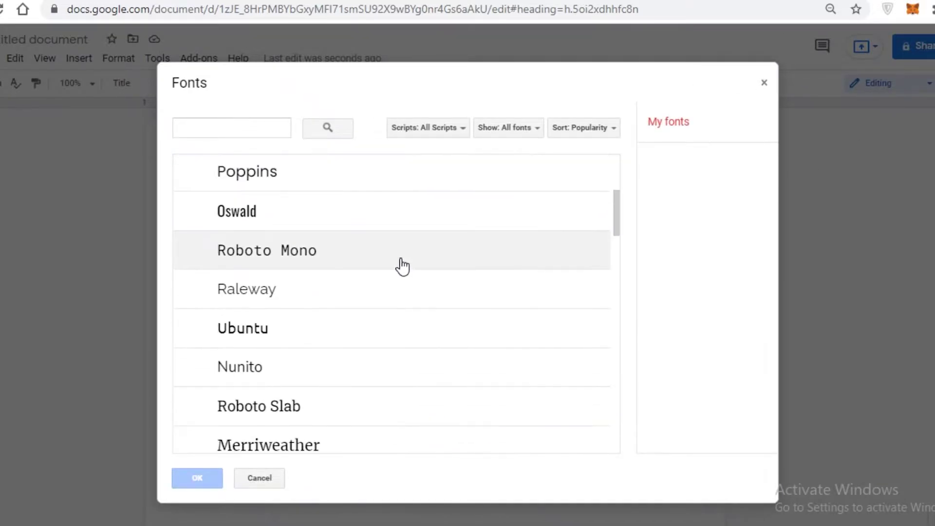
left_click(764, 83)
left_click(224, 85)
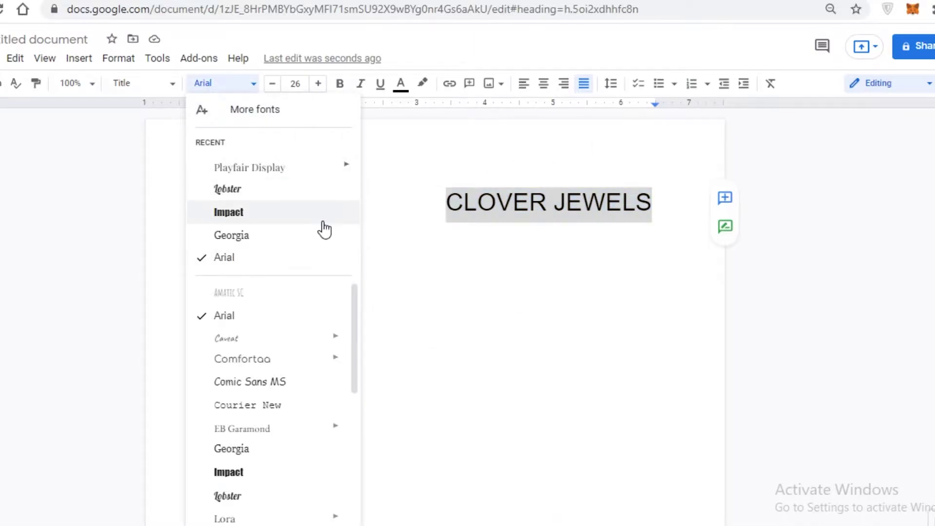
left_click(263, 190)
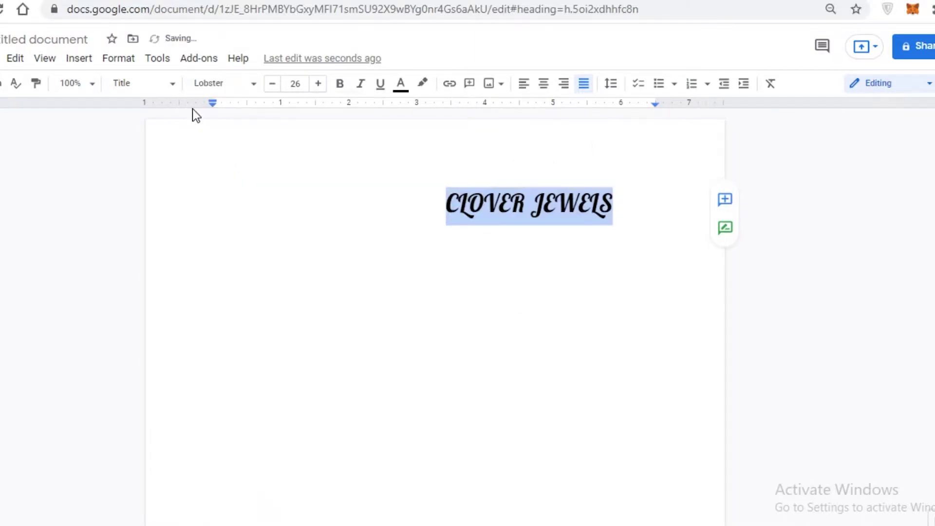
- Try Pacifico, Impact, Courier New and Lobster on the title, settling on Lora
left_click(200, 87)
scroll(229, 349, "down", 5)
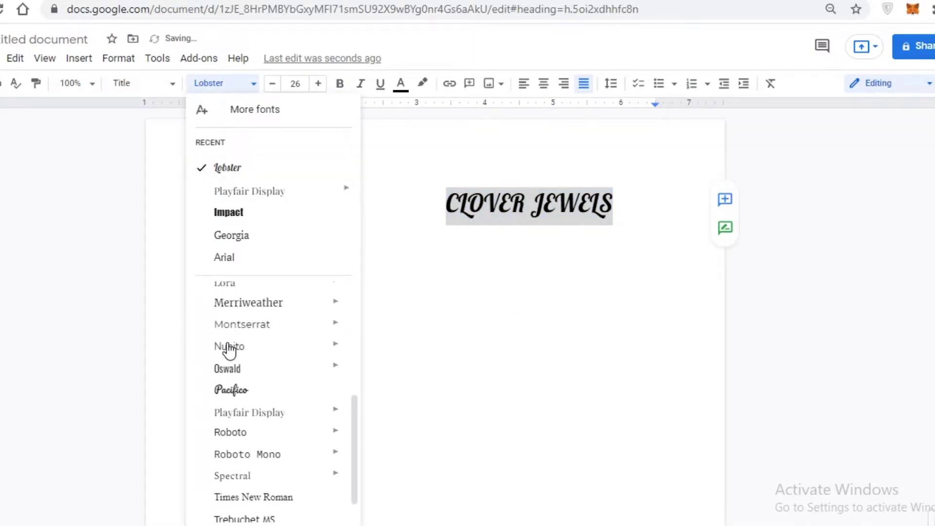
left_click(233, 392)
left_click(229, 83)
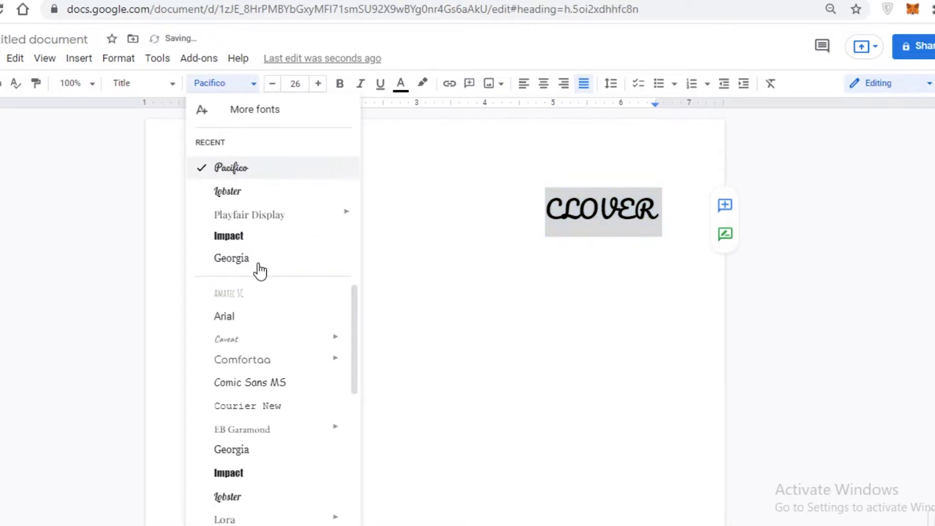
left_click(223, 475)
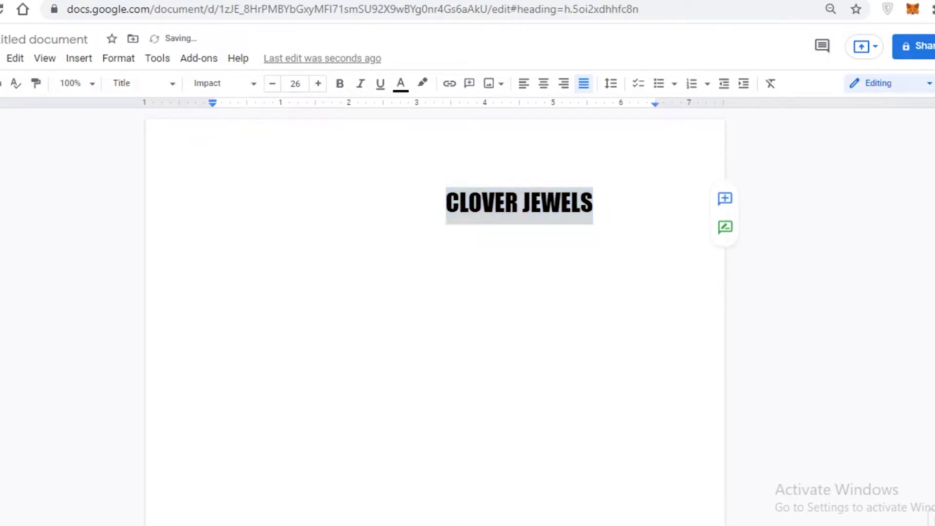
left_click(224, 83)
left_click(306, 132)
left_click(221, 83)
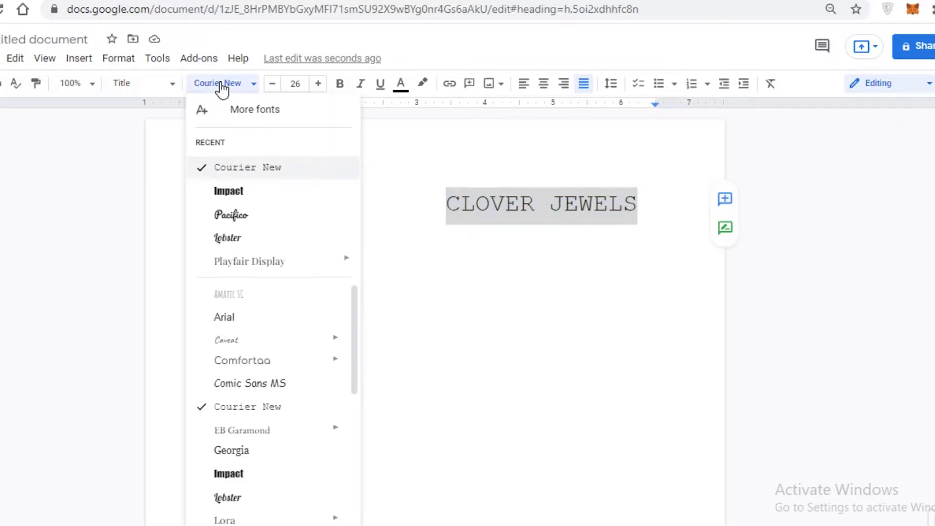
scroll(245, 388, "down", 2)
left_click(228, 419)
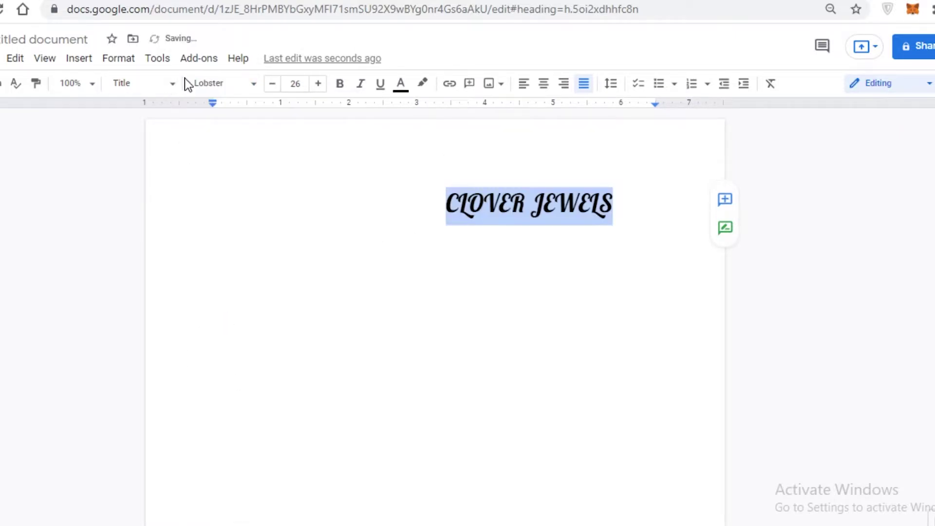
left_click(195, 84)
left_click(225, 513)
- Make the title italic, not bold, and delete one leading space to shift it left
left_click(445, 203)
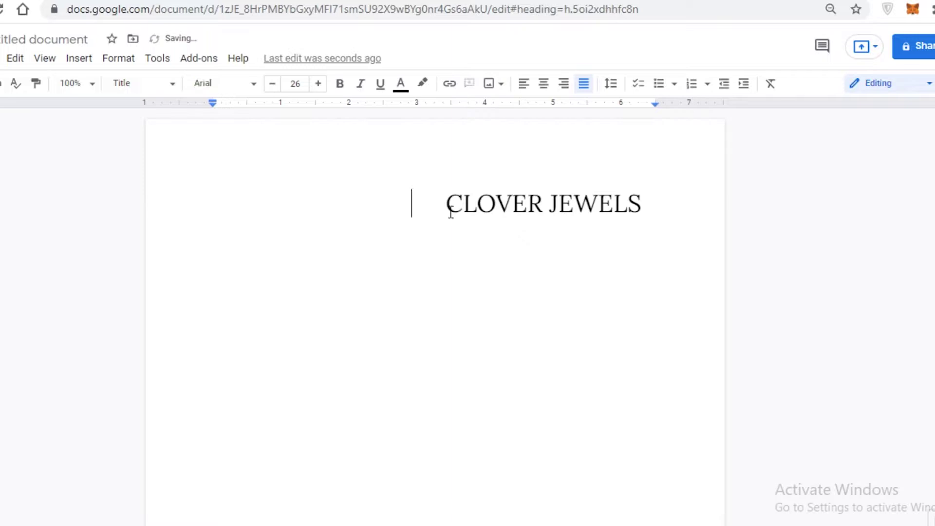
left_click_drag(445, 204, 648, 192)
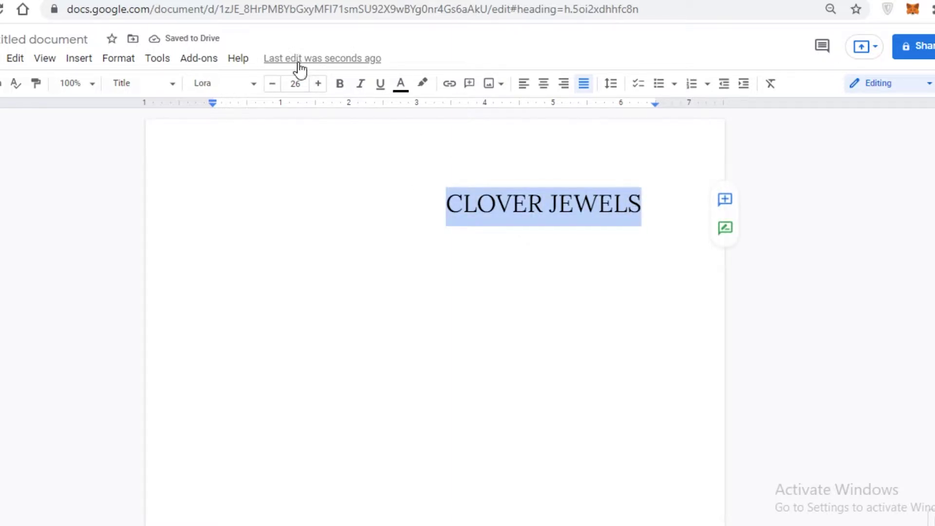
left_click(339, 85)
left_click(339, 84)
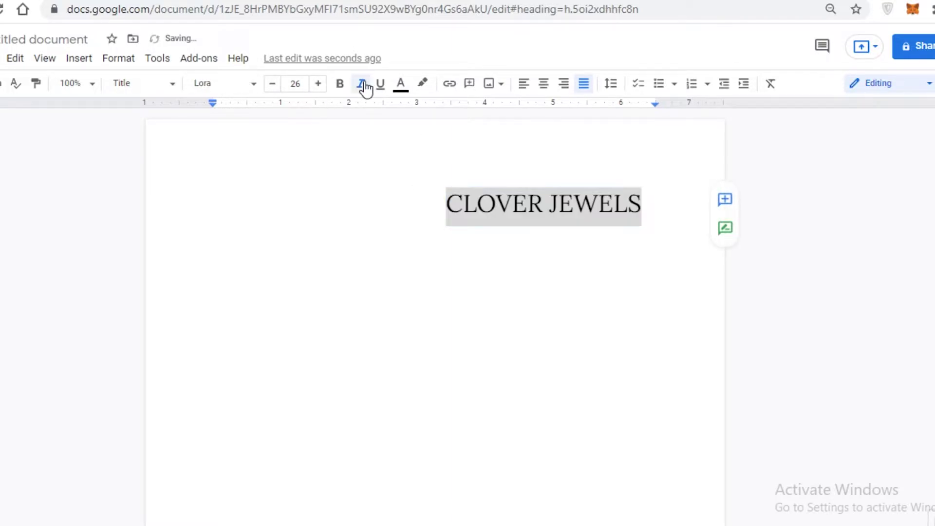
left_click(362, 84)
left_click(347, 362)
left_click(426, 200)
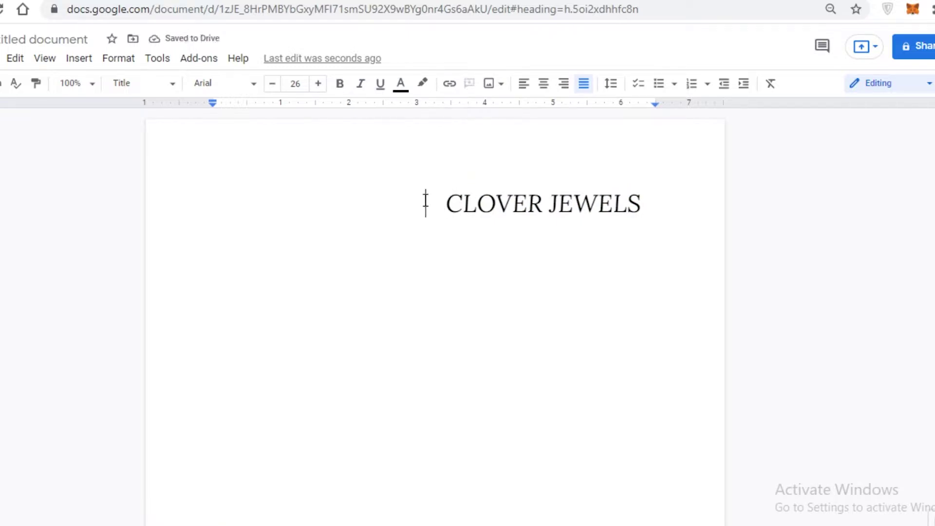
key("BackSpace")
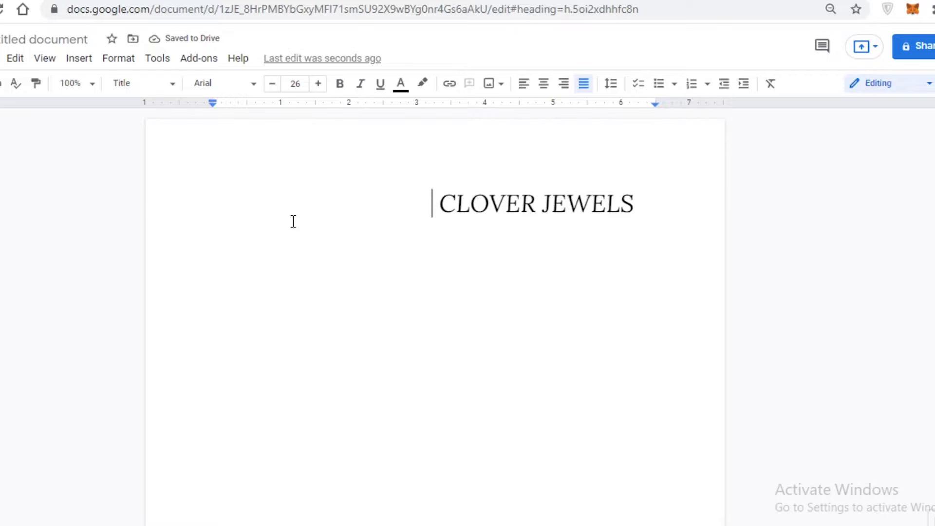
left_click(243, 191)
- Search the web for 'clover jewelry' images and insert the black clover pendant photo
left_click(78, 63)
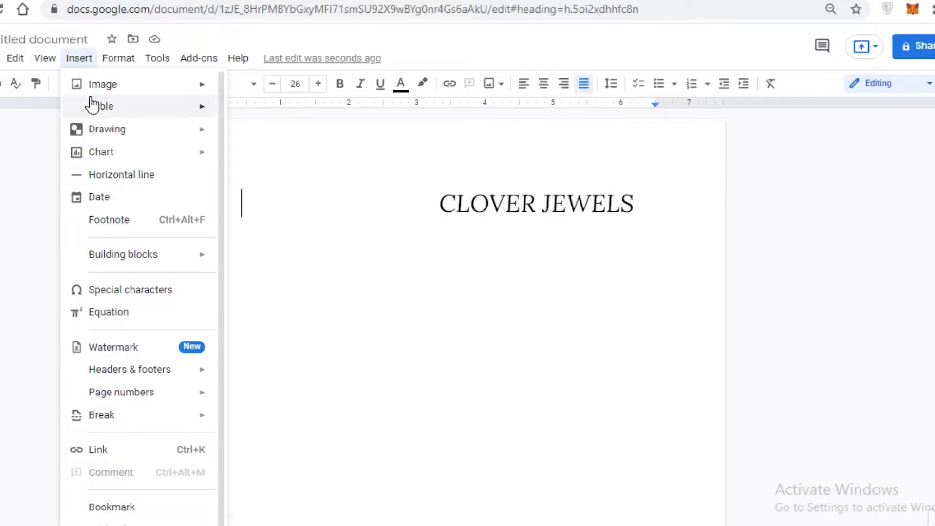
mouse_move(94, 92)
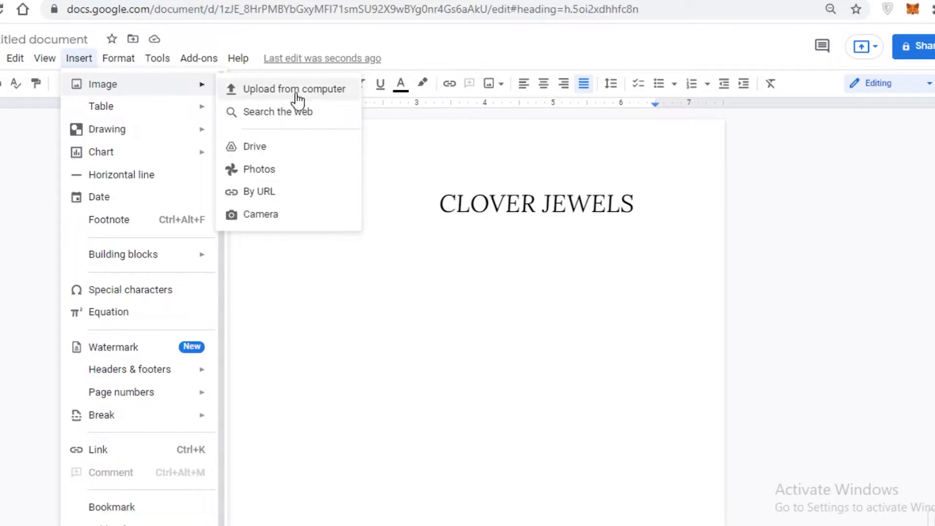
left_click(301, 112)
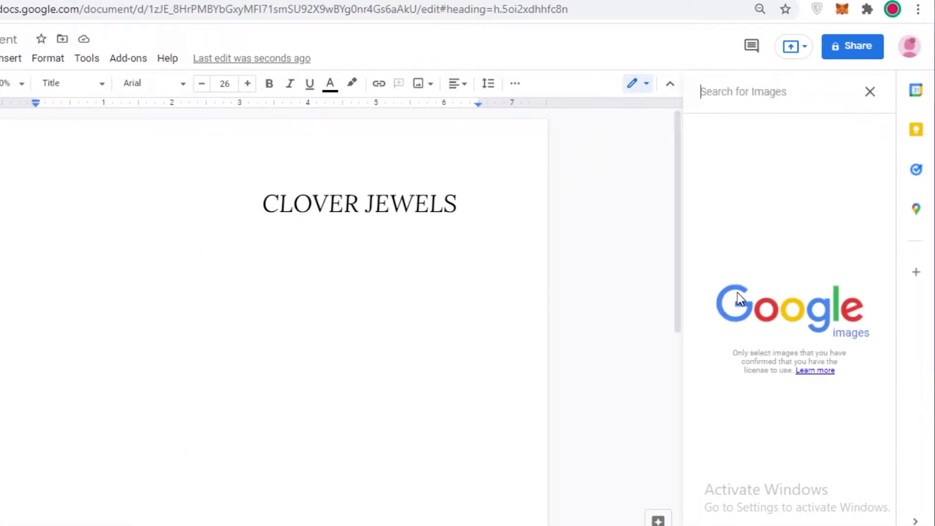
type("CLOVER")
key("Return")
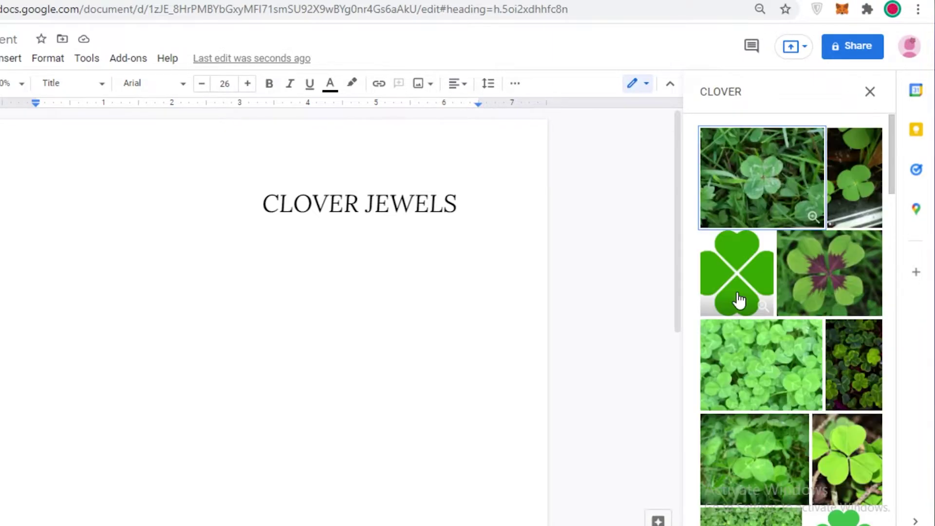
key("ctrl+a")
type("clover jewelry")
key("Return")
scroll(763, 285, "up", 2)
left_click(762, 286)
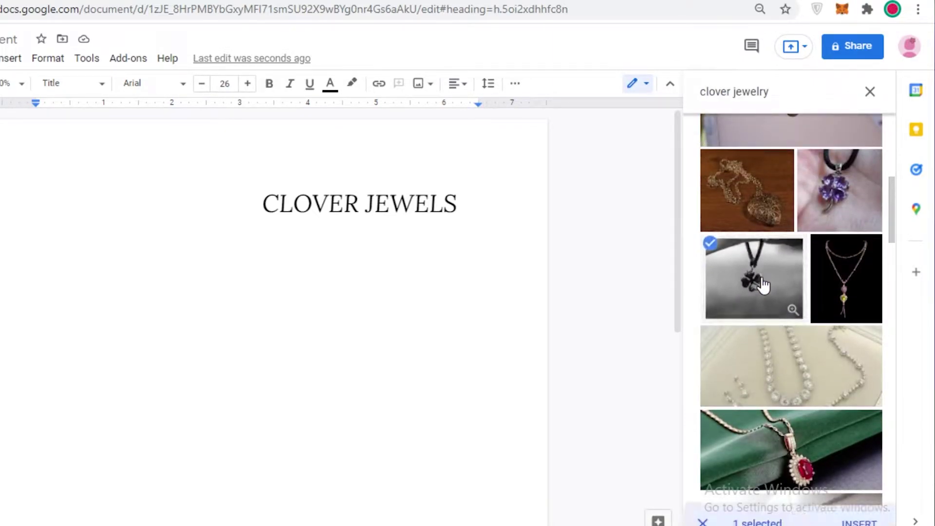
left_click(836, 523)
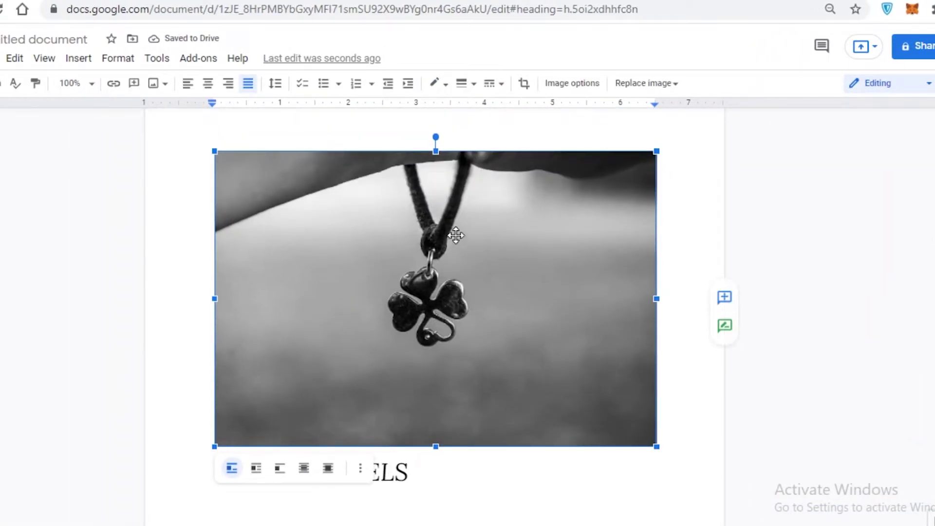
- Shrink the pendant photo and remove the gap so JEWELS joins CLOVER
left_click_drag(653, 445, 251, 192)
scroll(331, 214, "up", 2)
left_click(214, 257)
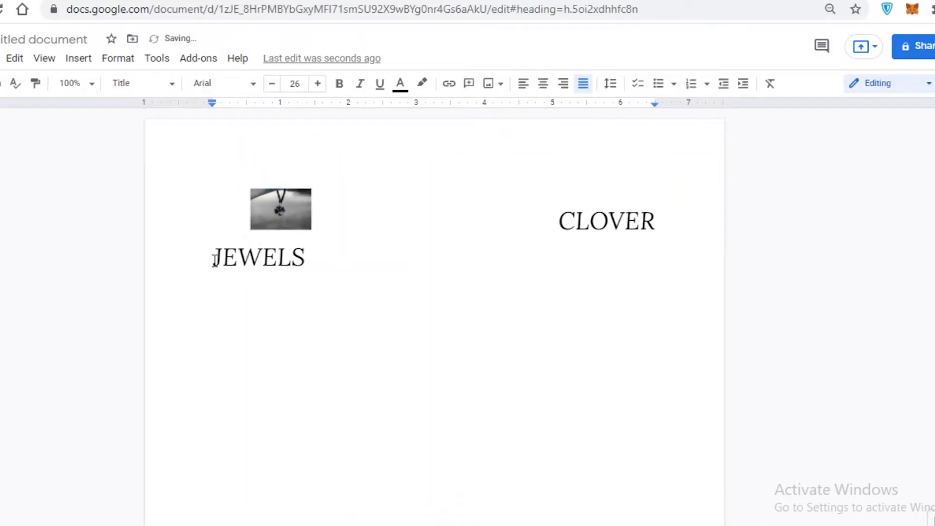
left_click(303, 192)
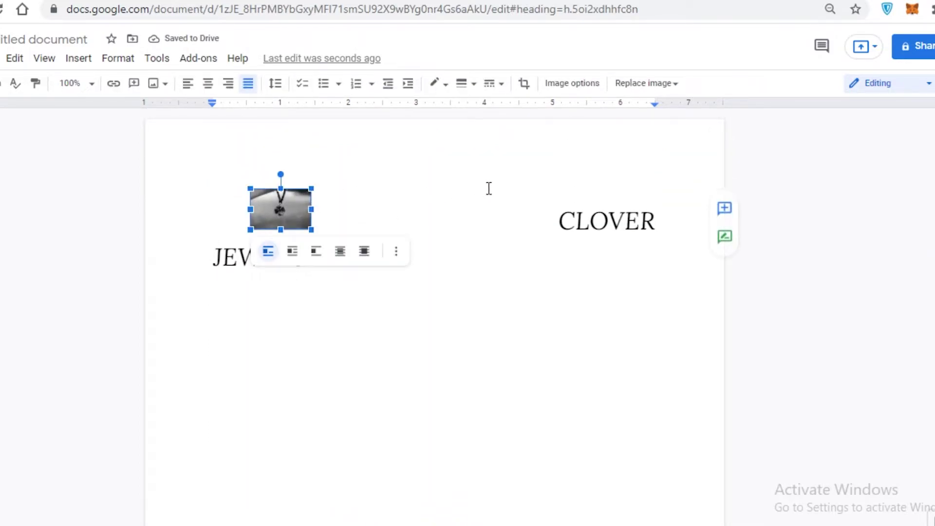
left_click(489, 195)
key("BackSpace")
key("BackSpace")
key("BackSpace")
key("BackSpace")
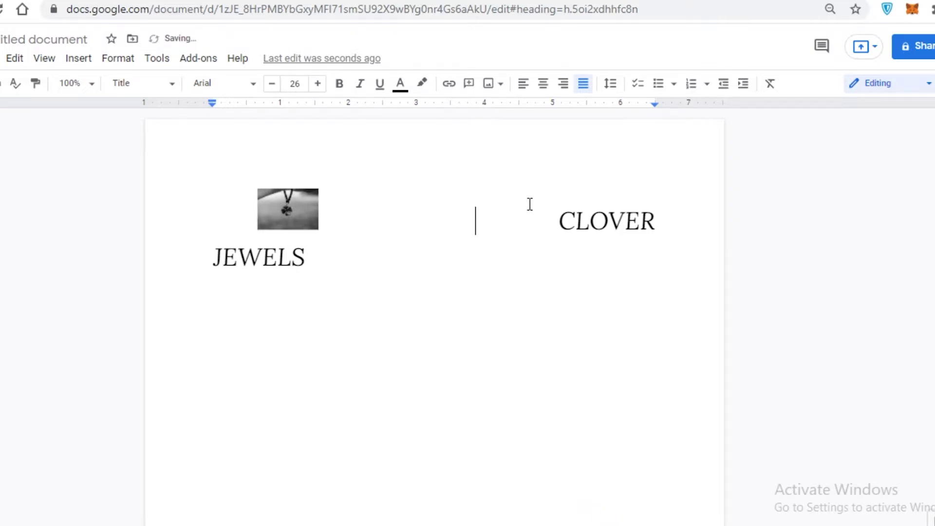
- Set the photo to Wrap text and Fix position on page, moving it top-left
left_click(530, 205)
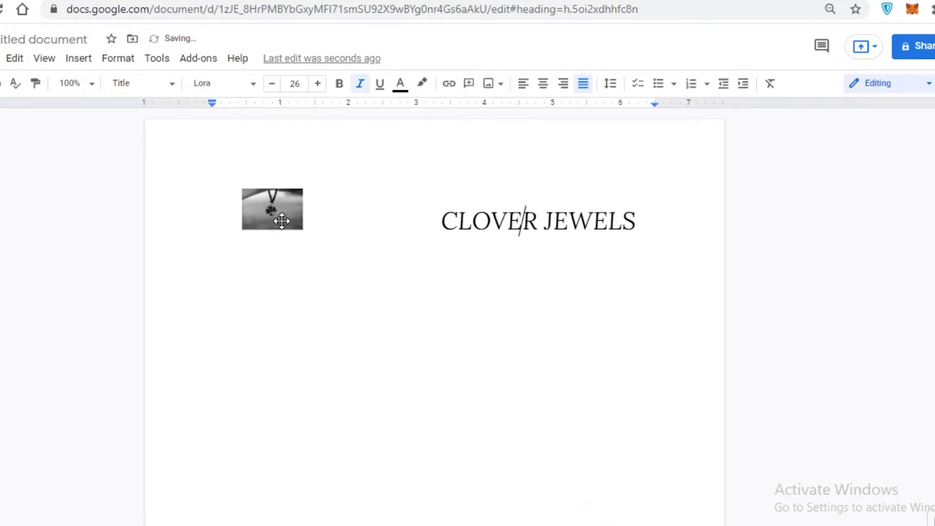
left_click(281, 221)
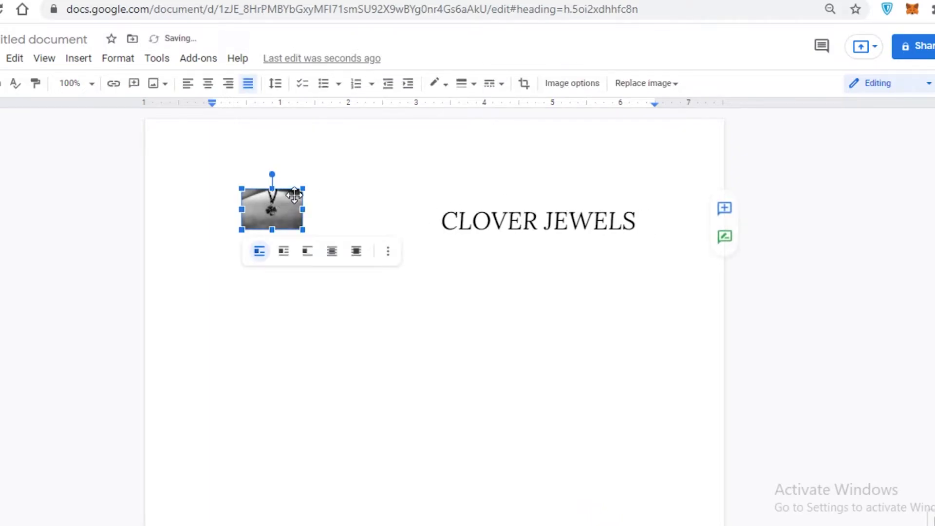
left_click(286, 256)
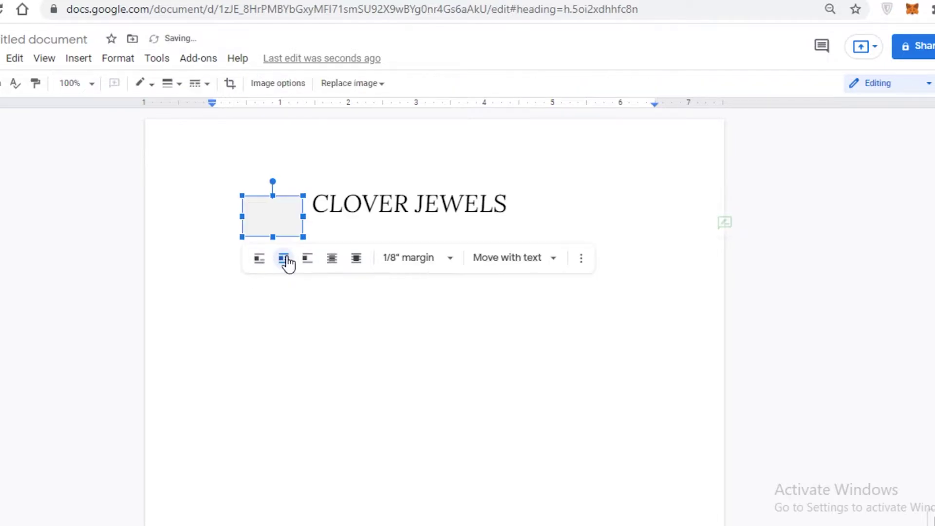
left_click(541, 256)
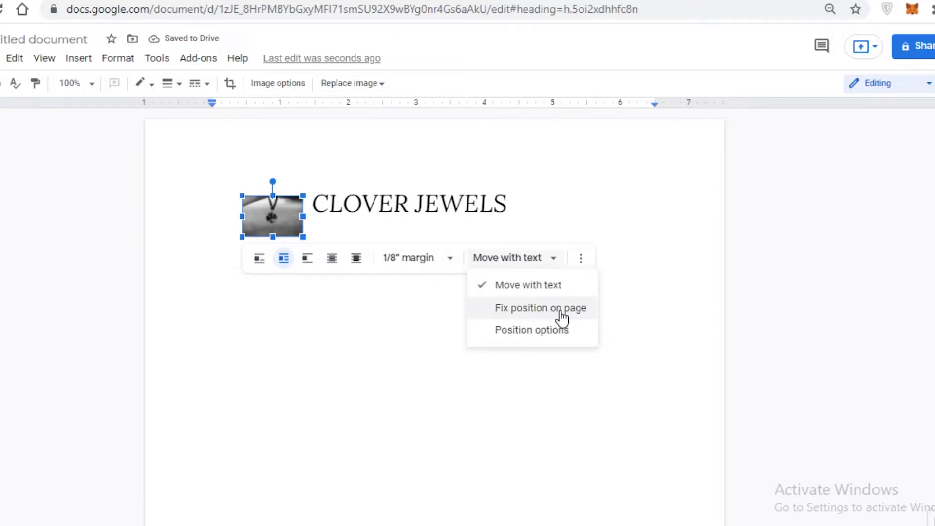
left_click(540, 312)
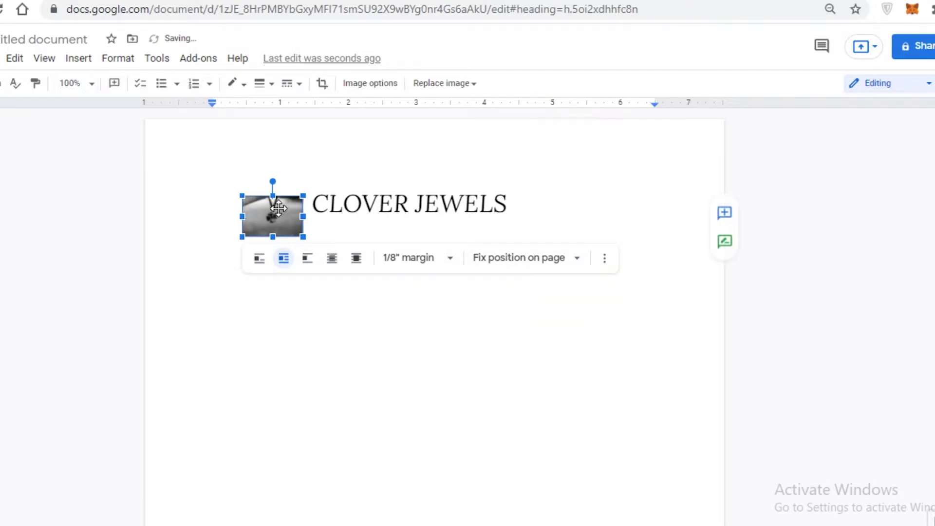
left_click_drag(279, 208, 270, 187)
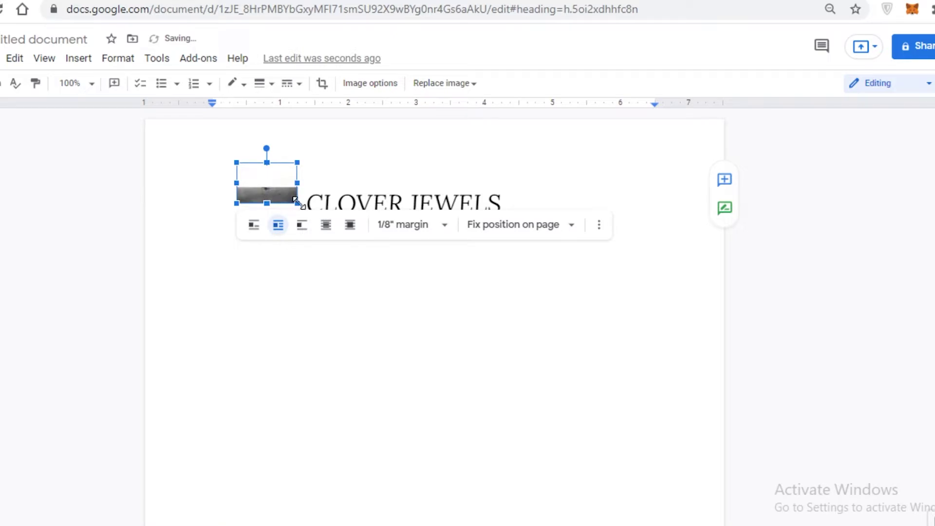
left_click(317, 192)
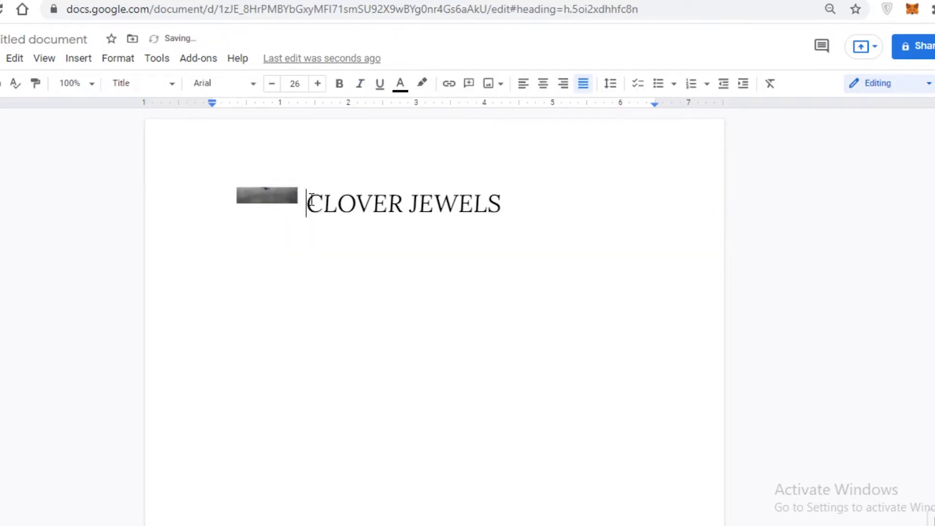
- Move the pendant photo down so it sits beside the title
left_click(265, 193)
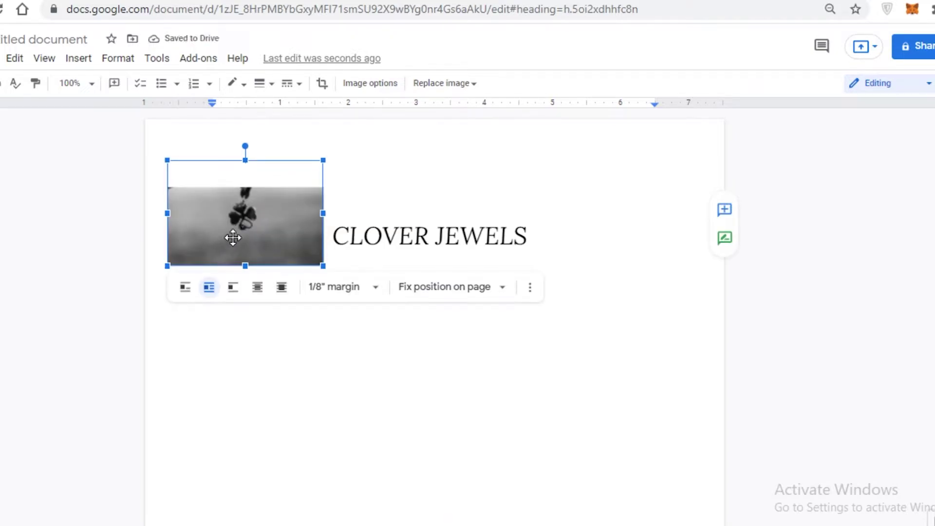
left_click_drag(233, 237, 274, 257)
left_click(365, 262)
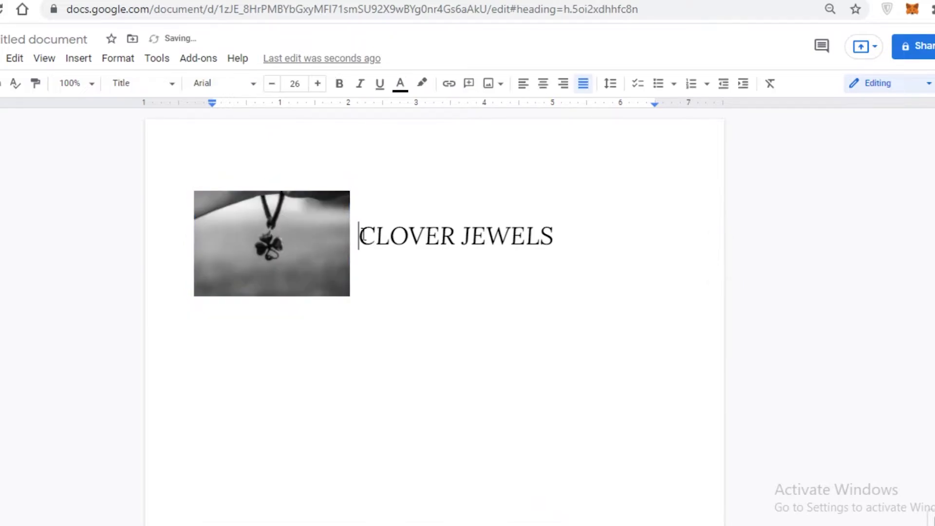
double_click(366, 262)
left_click(365, 261)
left_click(317, 244)
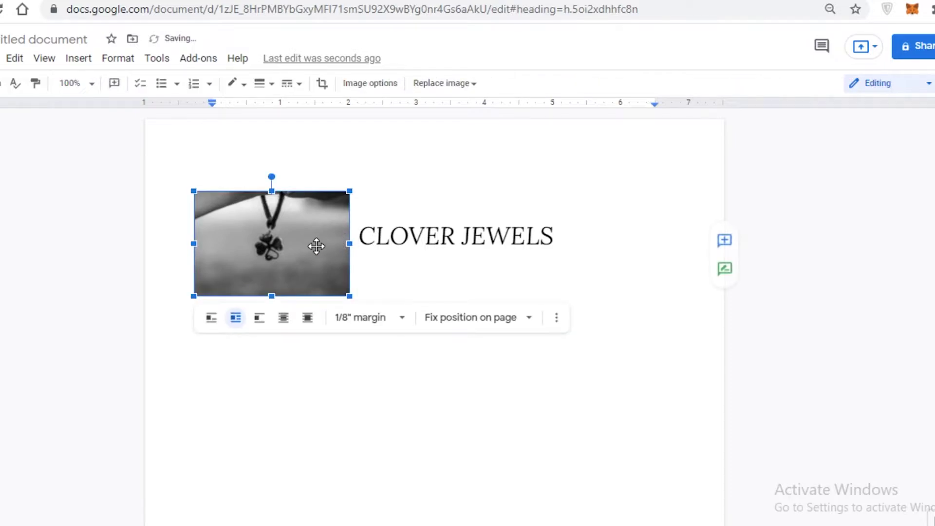
left_click(527, 246)
- Replace the title text by retyping 'CLOVER JEWELS'
left_click(302, 313)
left_click_drag(302, 313, 559, 237)
key("BackSpace")
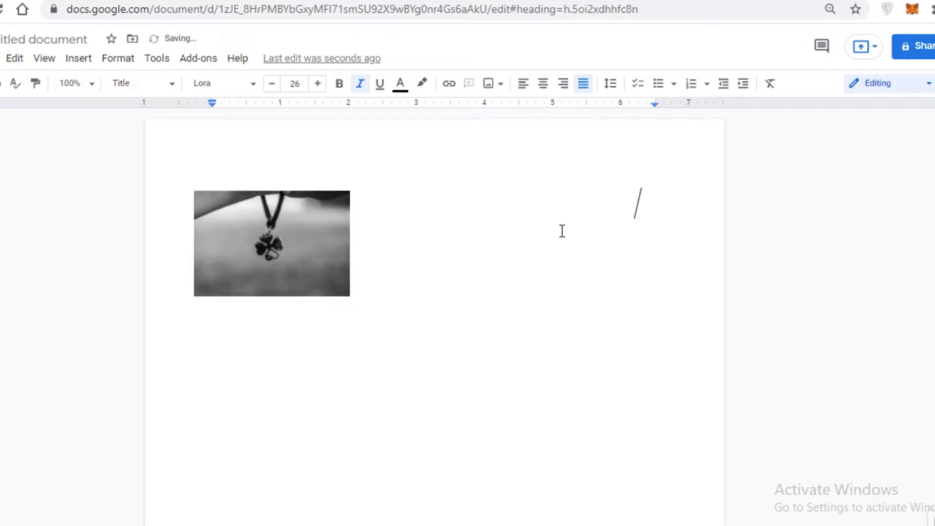
type("CLOVER JEWELS")
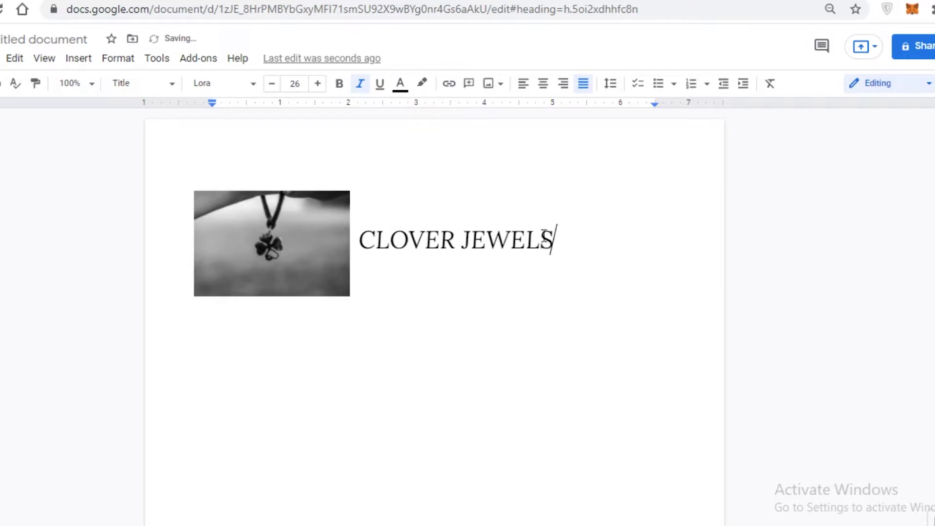
- Right-align the CLOVER JEWELS title beside the photo
left_click(563, 84)
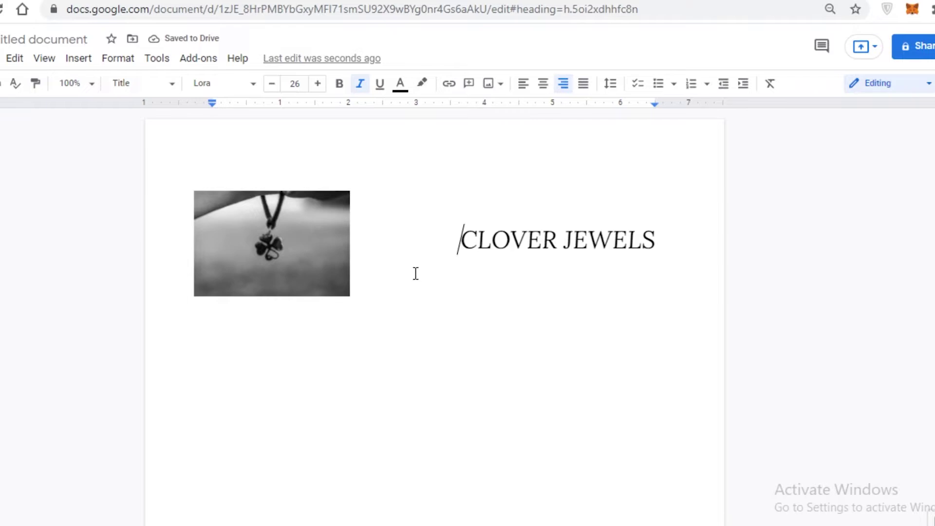
scroll(280, 278, "down", 5)
scroll(180, 247, "up", 3)
scroll(80, 277, "up", 1)
scroll(248, 276, "down", 5)
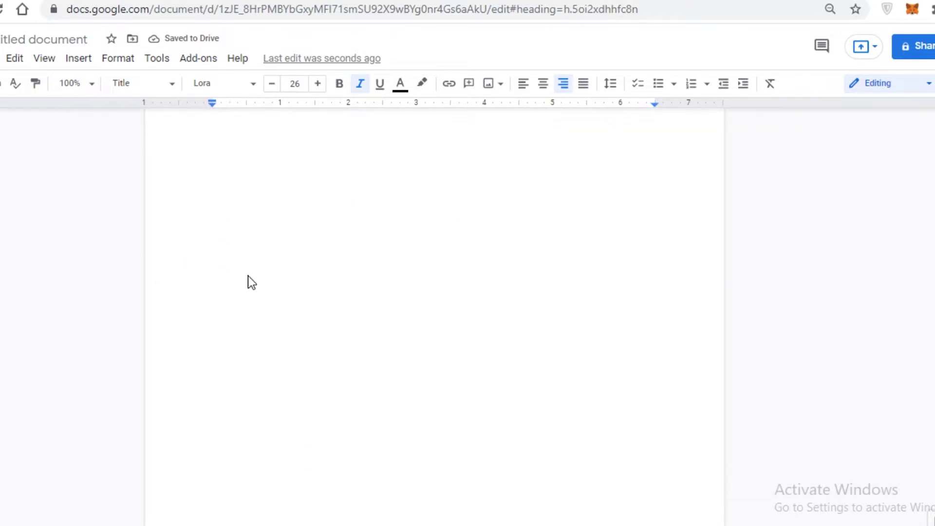
scroll(248, 276, "up", 4)
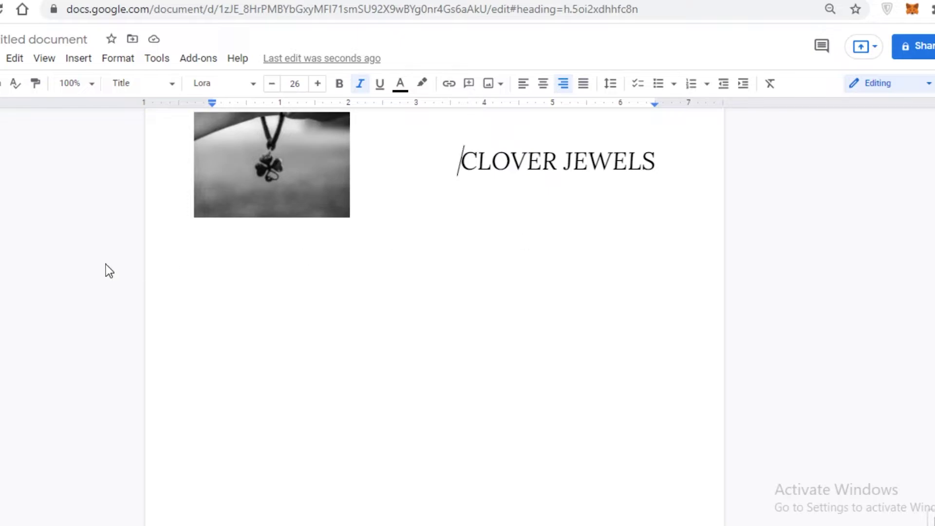
- Delete a misplaced horizontal line and insert one on a new line below the title
left_click(90, 61)
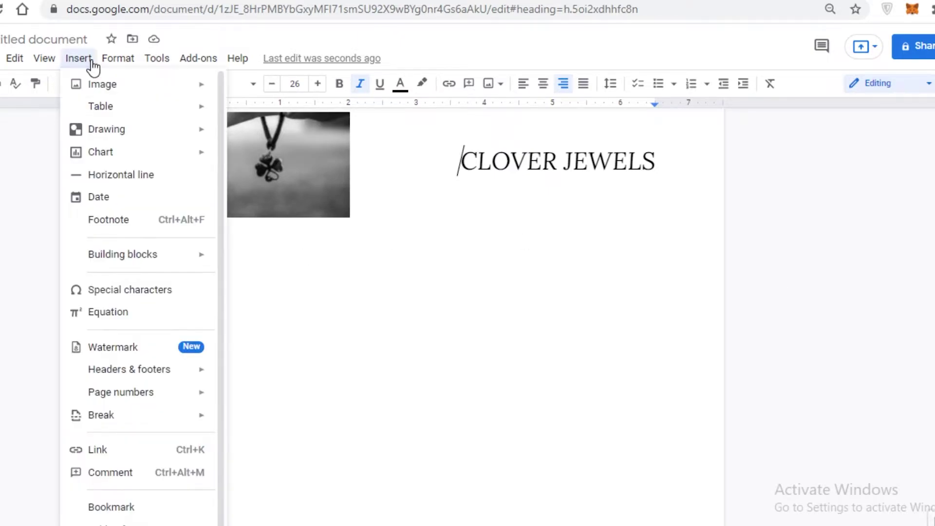
left_click(128, 183)
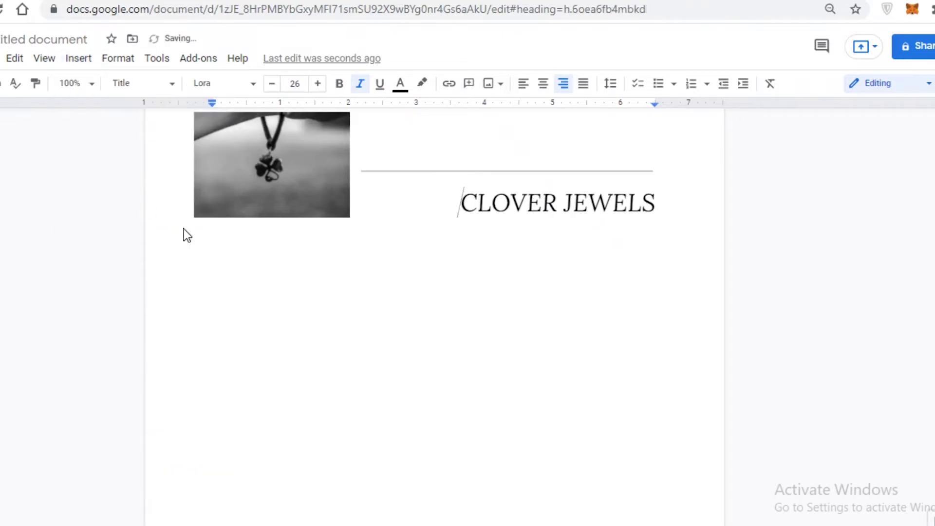
left_click(429, 169)
key("Delete")
left_click(665, 231)
key("Return")
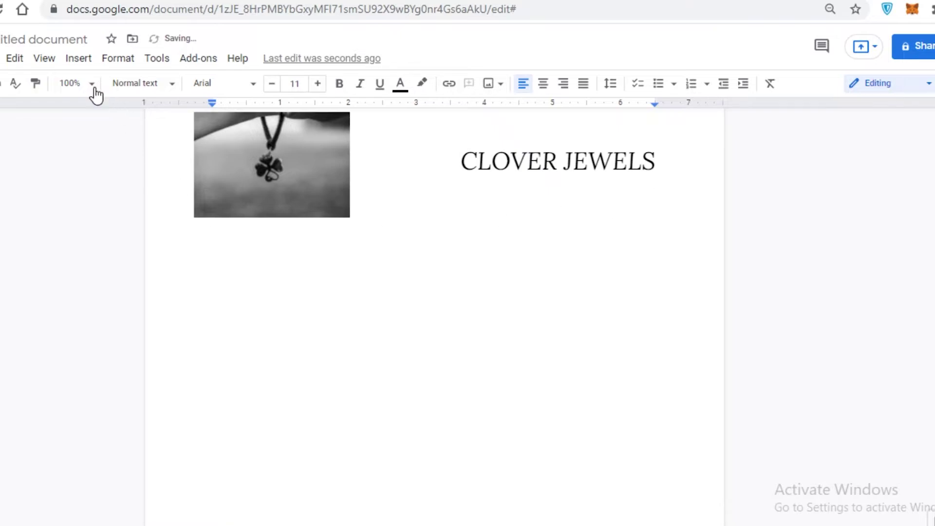
left_click(78, 58)
left_click(100, 177)
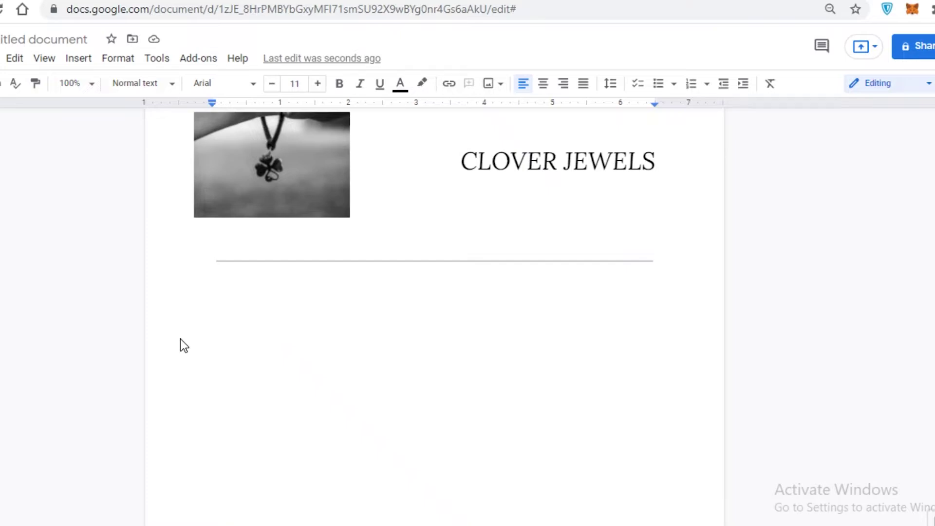
- Insert a one-row, four-column table below the horizontal rule
left_click(88, 59)
mouse_move(111, 63)
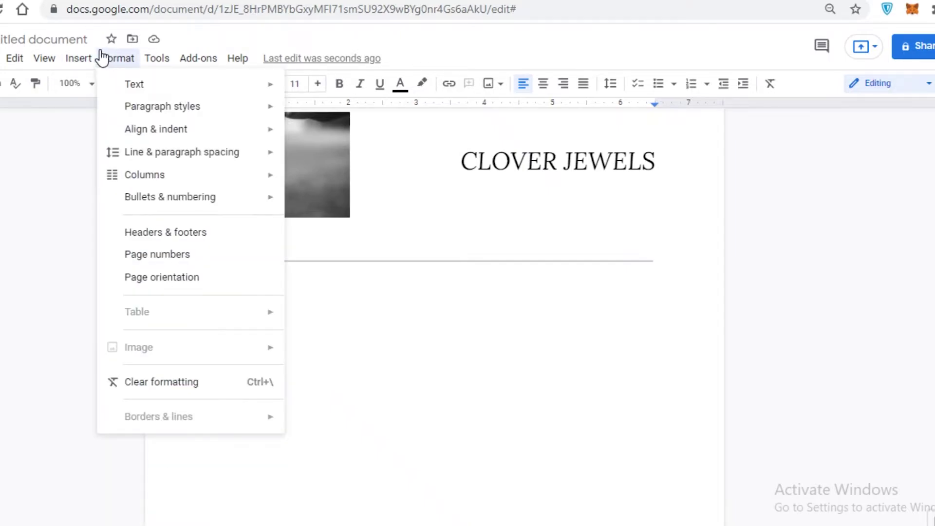
mouse_move(84, 49)
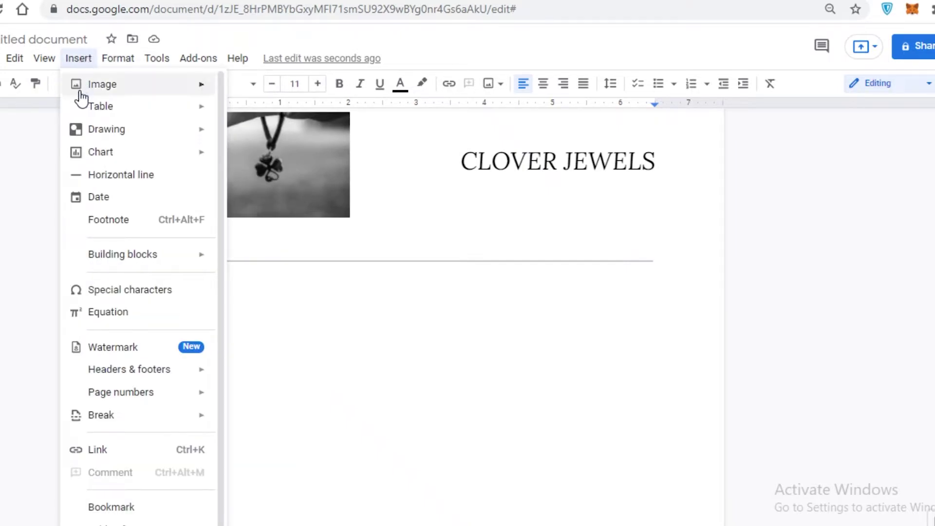
mouse_move(85, 138)
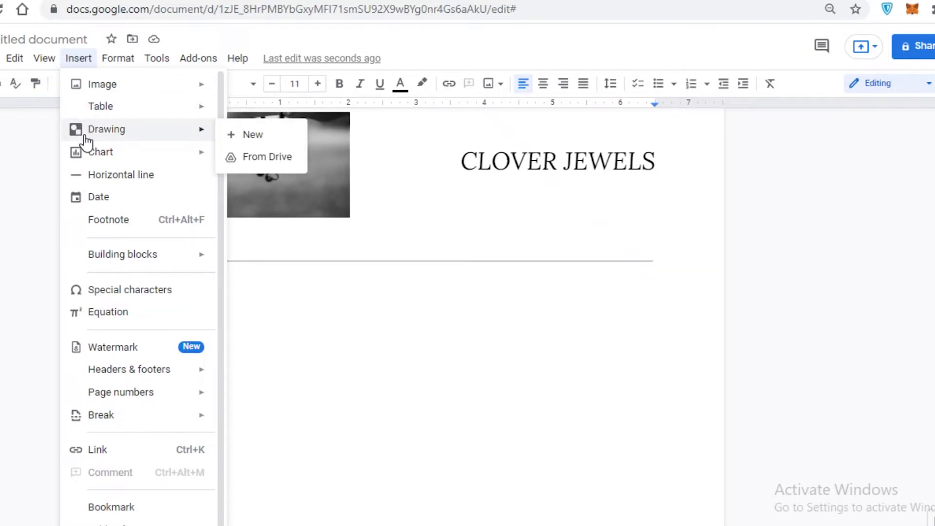
mouse_move(94, 113)
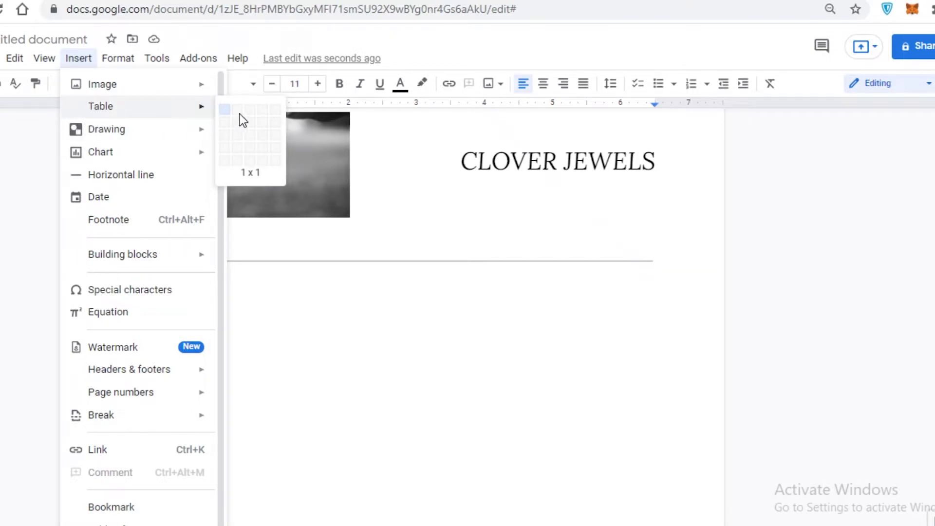
left_click(262, 109)
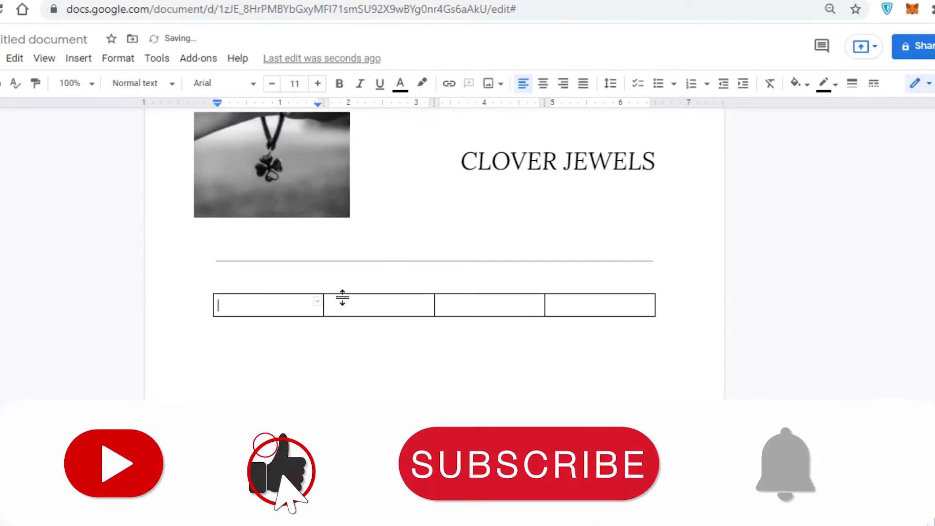
- Delete table columns until one full-width cell remains, then select its top border
right_click(322, 307)
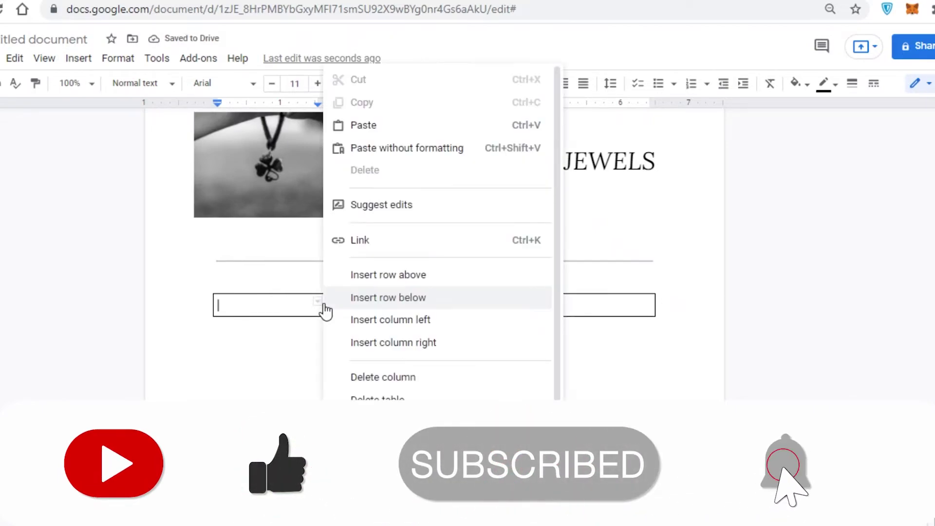
scroll(487, 268, "down", 2)
right_click(507, 227)
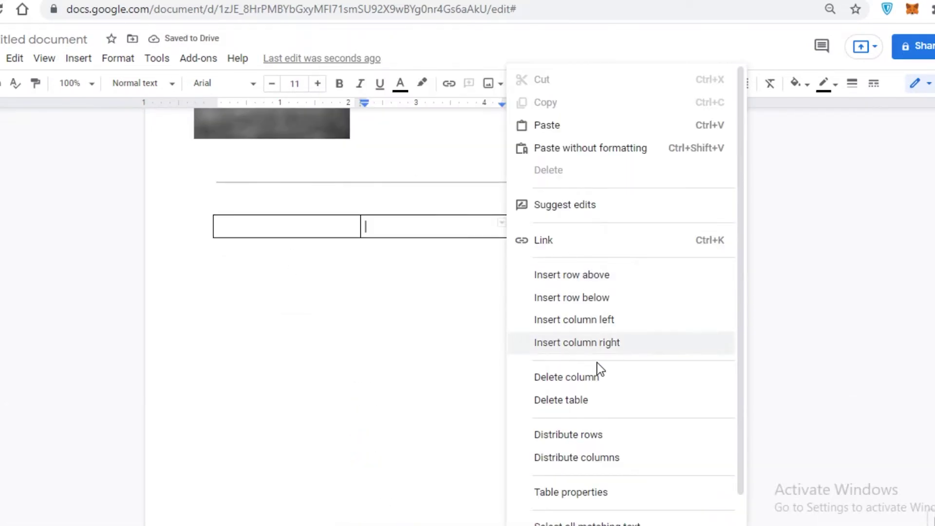
key("Return")
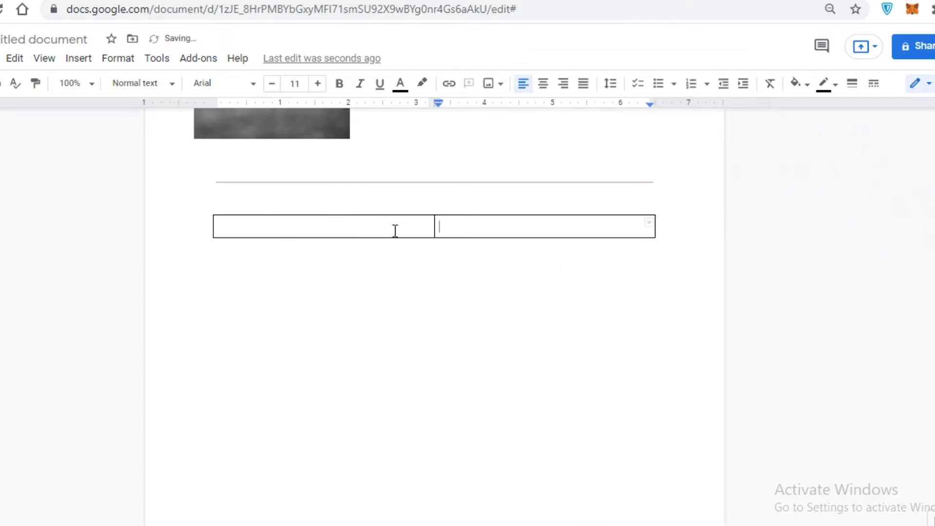
right_click(434, 229)
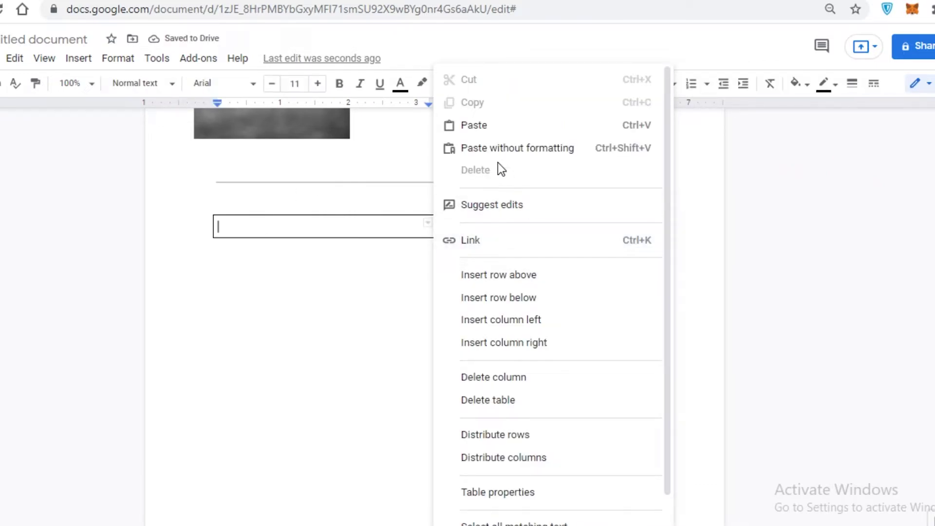
left_click(503, 387)
left_click(269, 276)
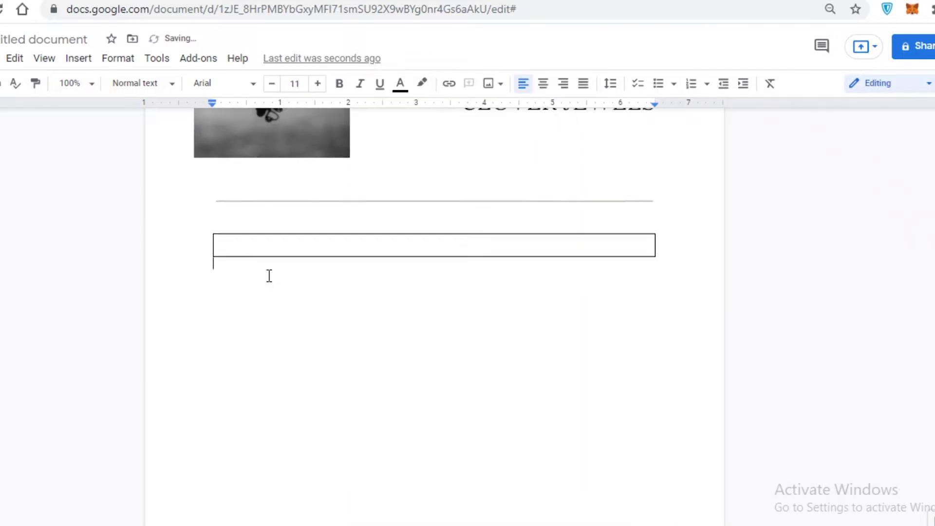
scroll(269, 276, "up", 1)
left_click(307, 310)
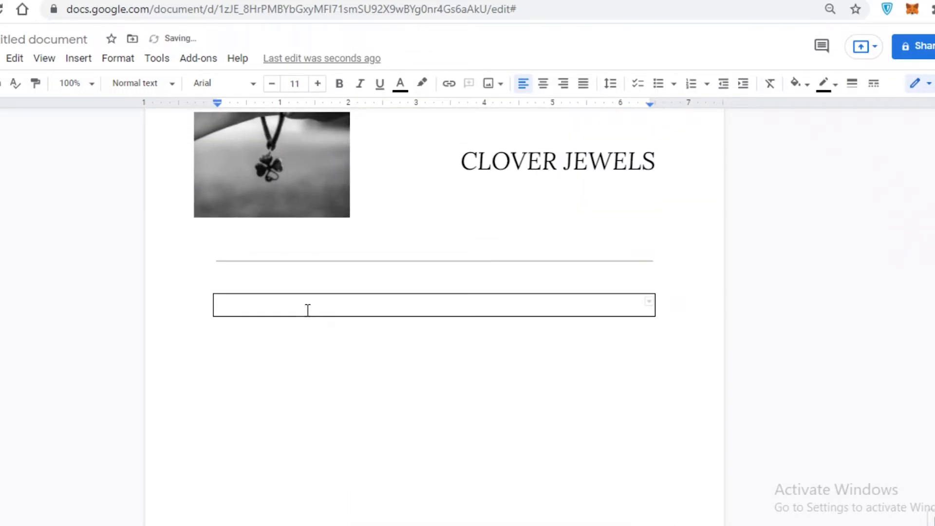
left_click(317, 295)
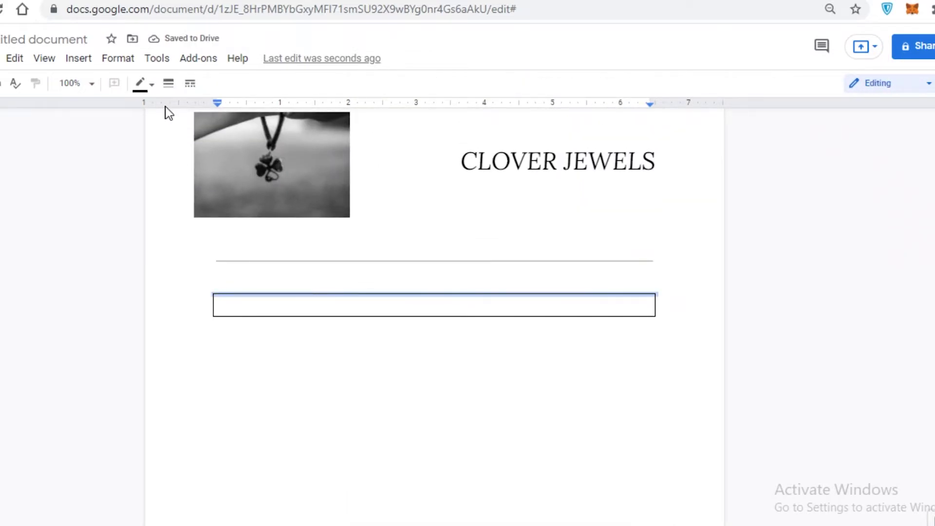
- Colour the banner box's top and bottom borders black after trying yellow
left_click(142, 84)
left_click(192, 170)
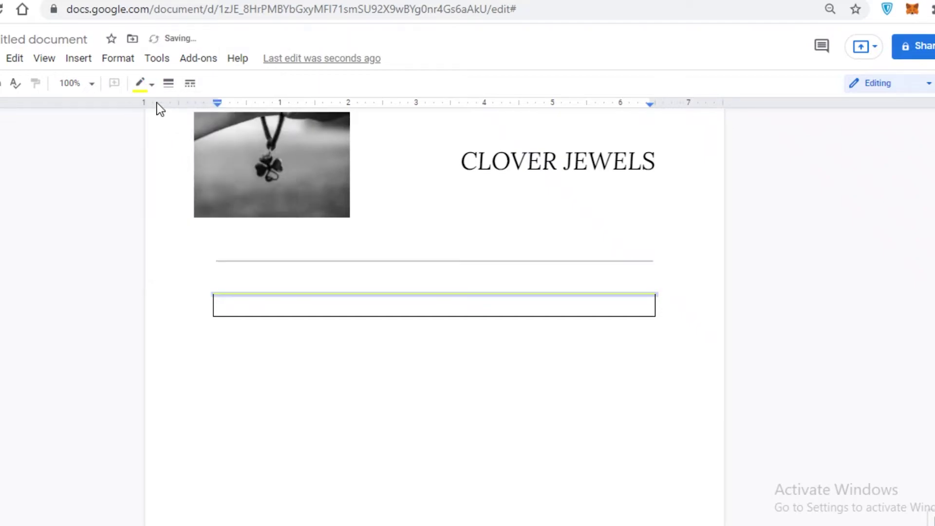
left_click_drag(312, 336, 226, 243)
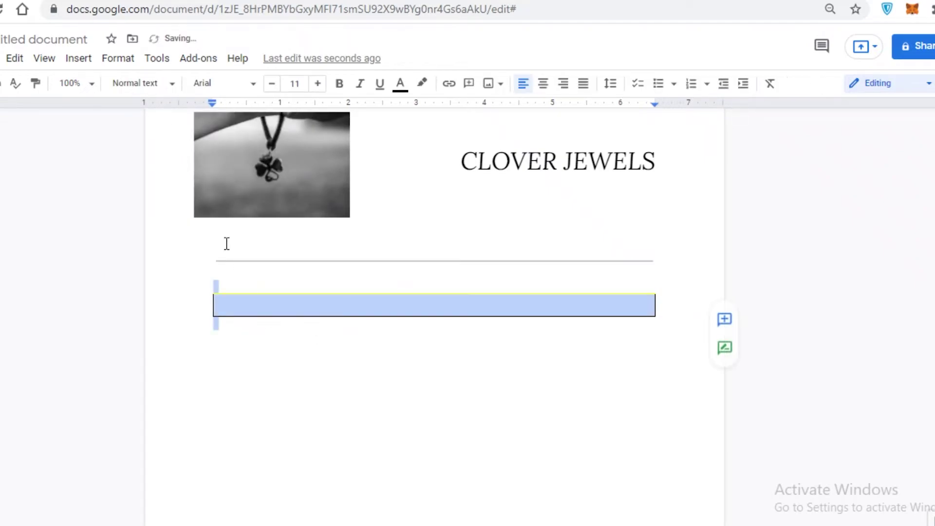
left_click(424, 309)
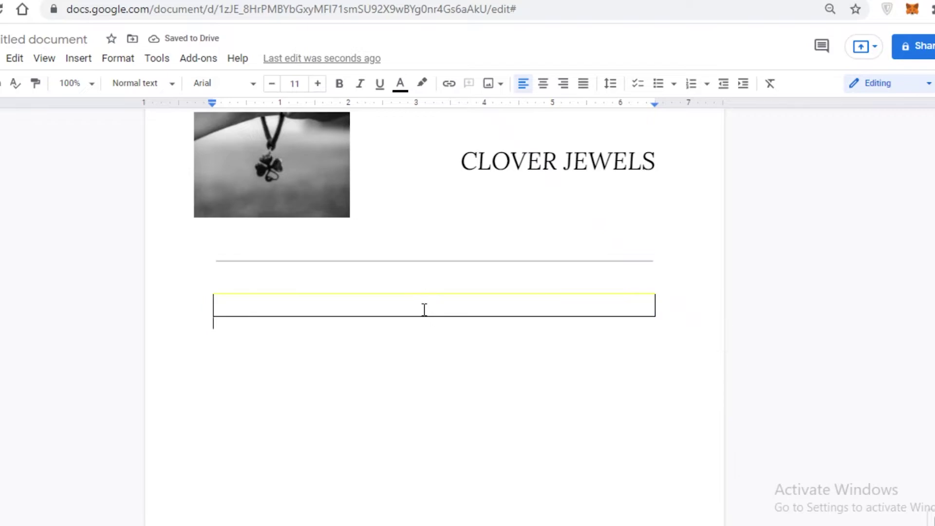
left_click(428, 316)
left_click(150, 82)
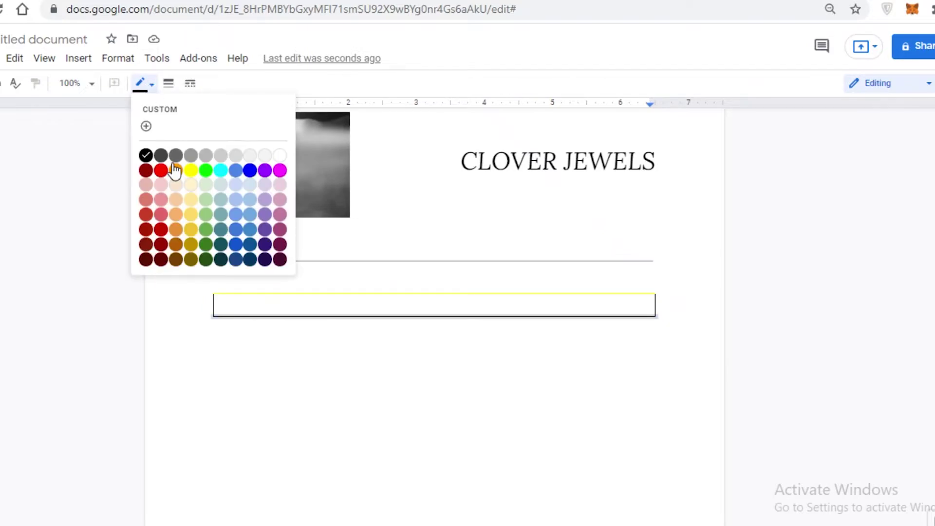
left_click(190, 170)
left_click(145, 86)
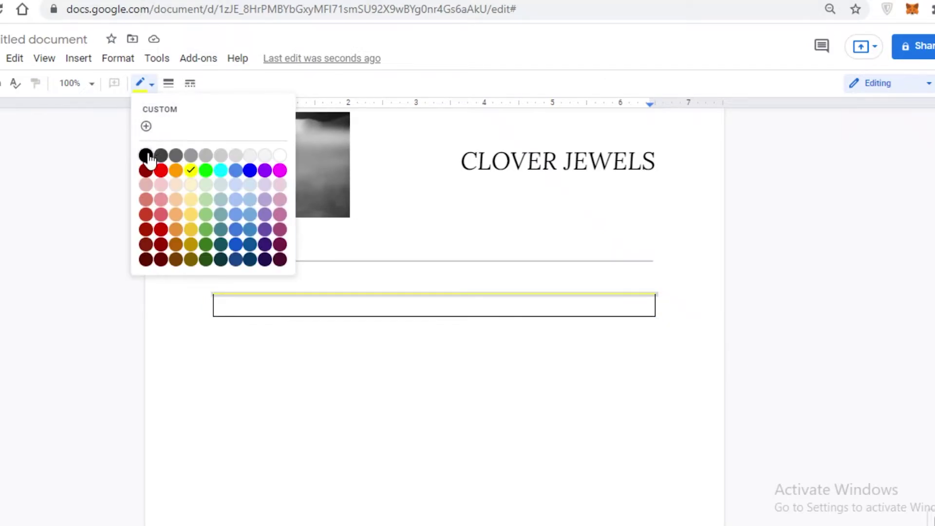
left_click(146, 155)
- Set the top and bottom borders to 2.25pt and drag the row taller
left_click(168, 83)
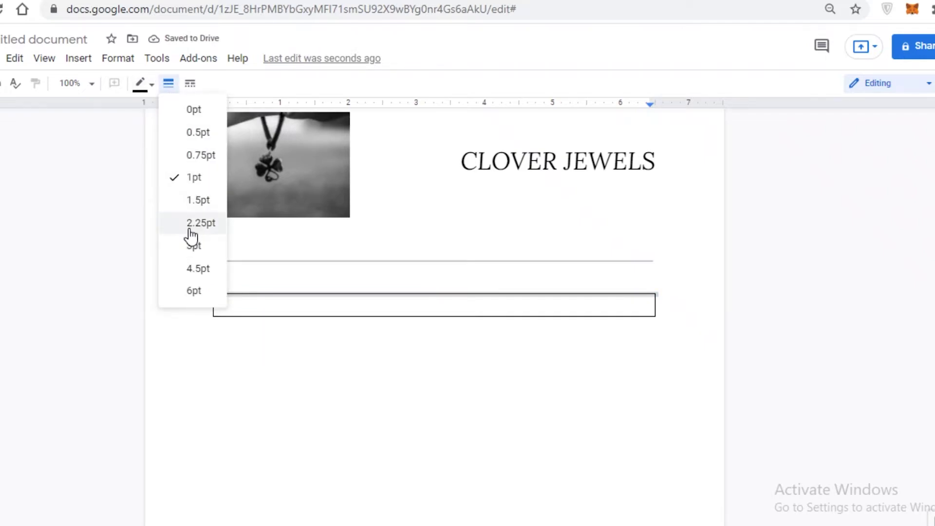
left_click(191, 225)
left_click(236, 317)
left_click(169, 84)
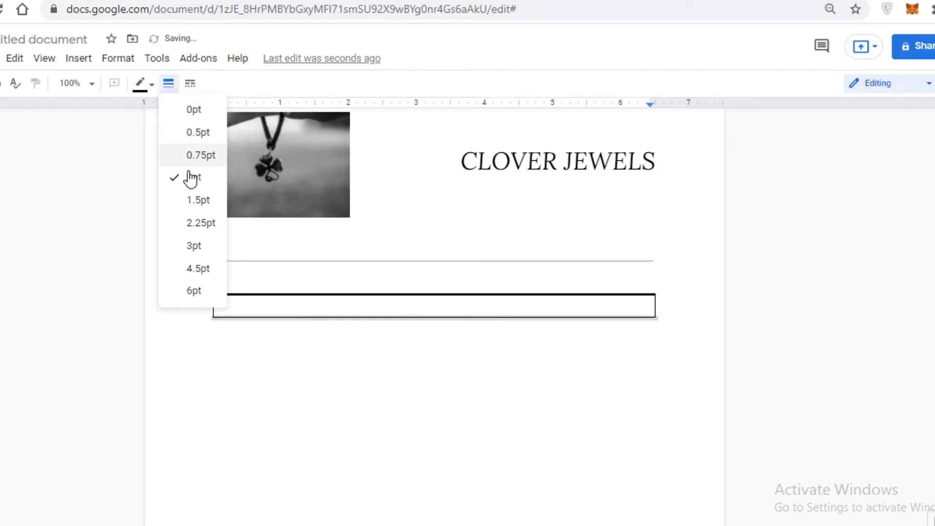
left_click(199, 224)
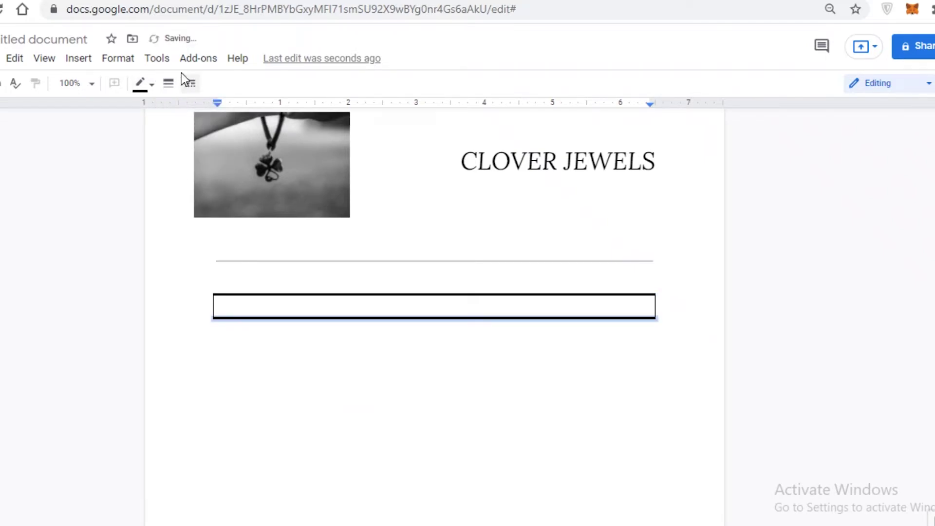
left_click(284, 343)
left_click_drag(336, 317, 344, 341)
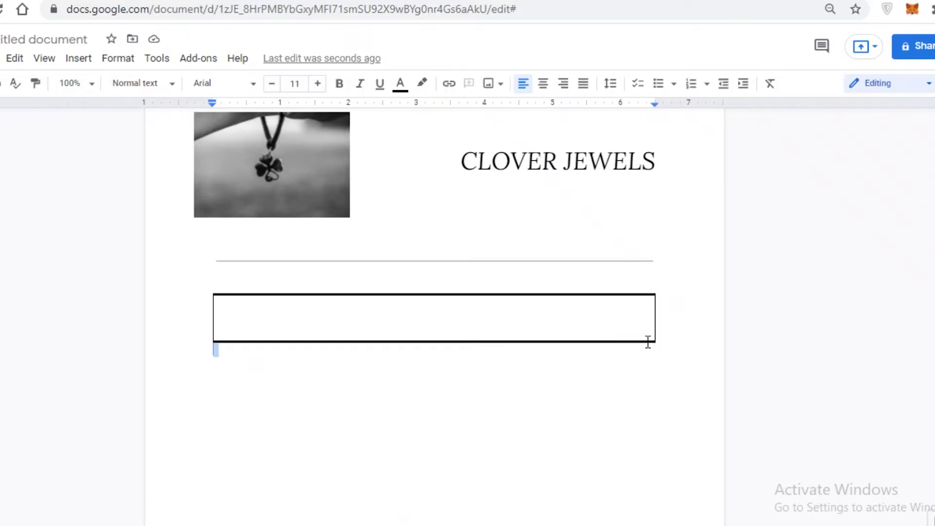
left_click(266, 324)
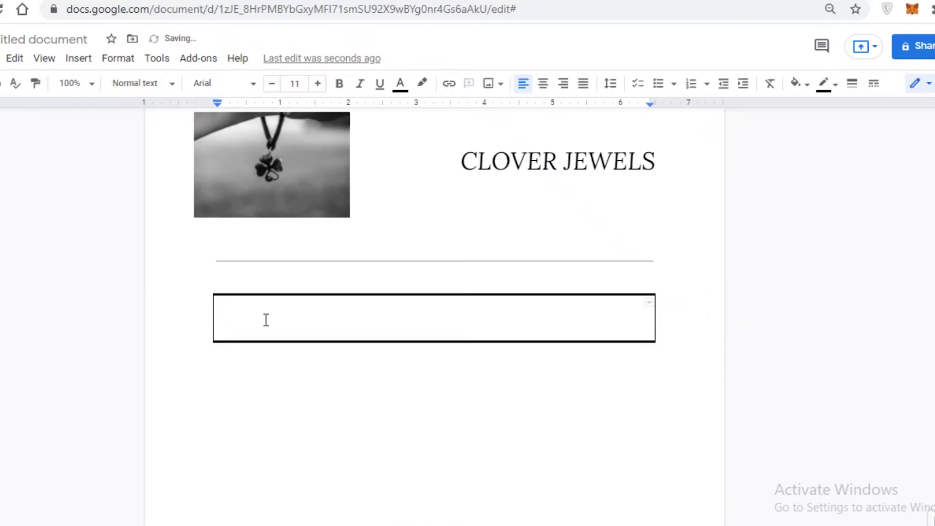
- Centre the banner cell and type 'DECEMBER COLLECTION OUT NOW', removing leading spaces
left_click(545, 86)
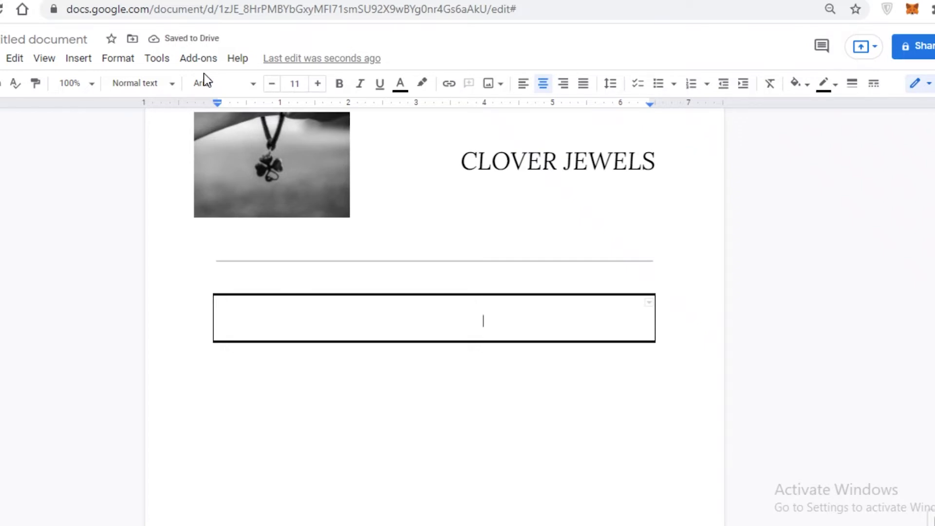
type("DECEMBE")
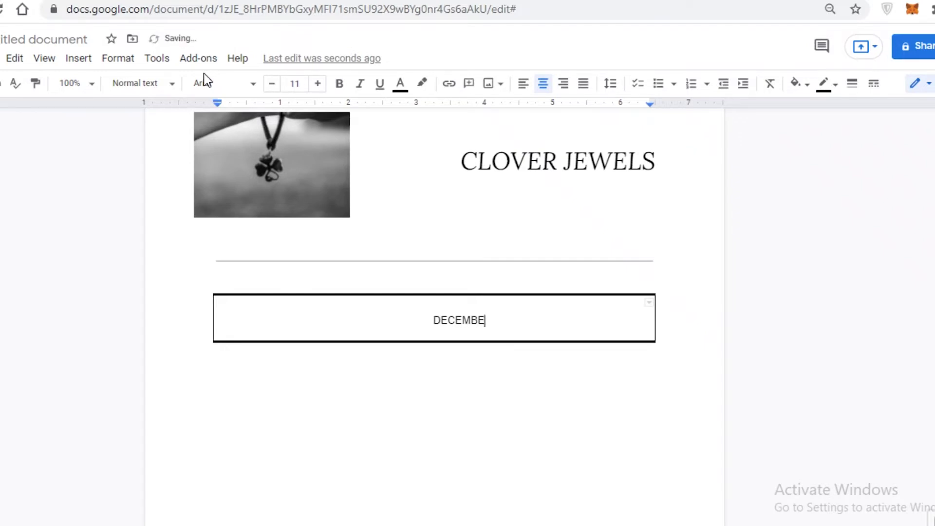
type("R NEW ARR")
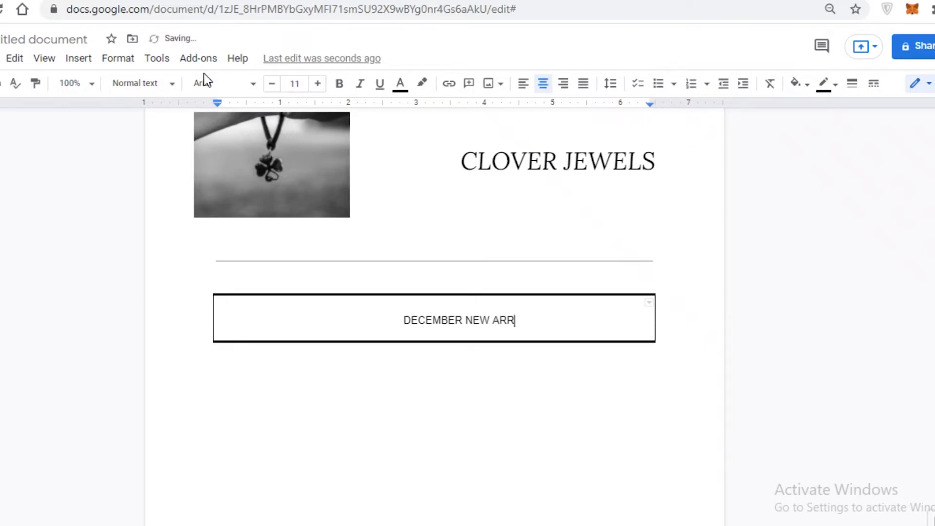
key("BackSpace")
key("BackSpace")
key("BackSpace")
key("BackSpace")
key("BackSpace")
key("BackSpace")
key("BackSpace")
type("COLLE")
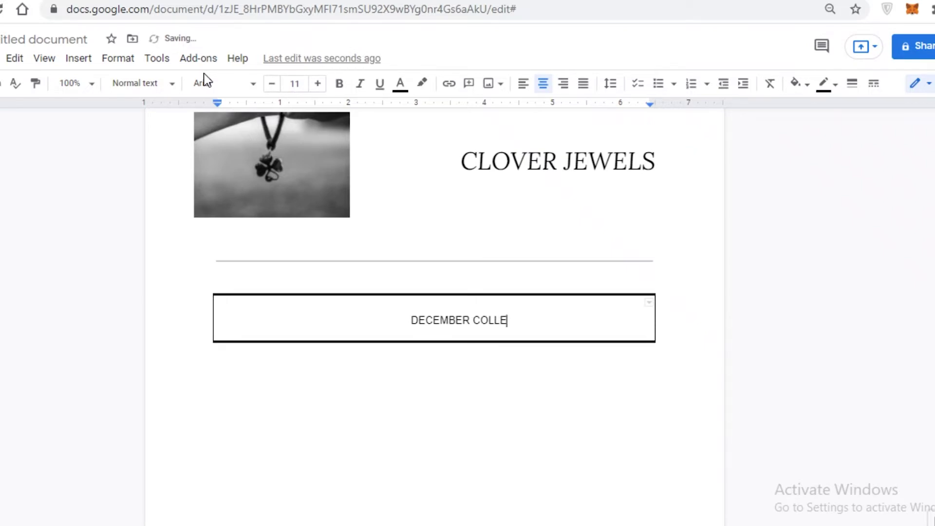
type("CTION OUT NOW")
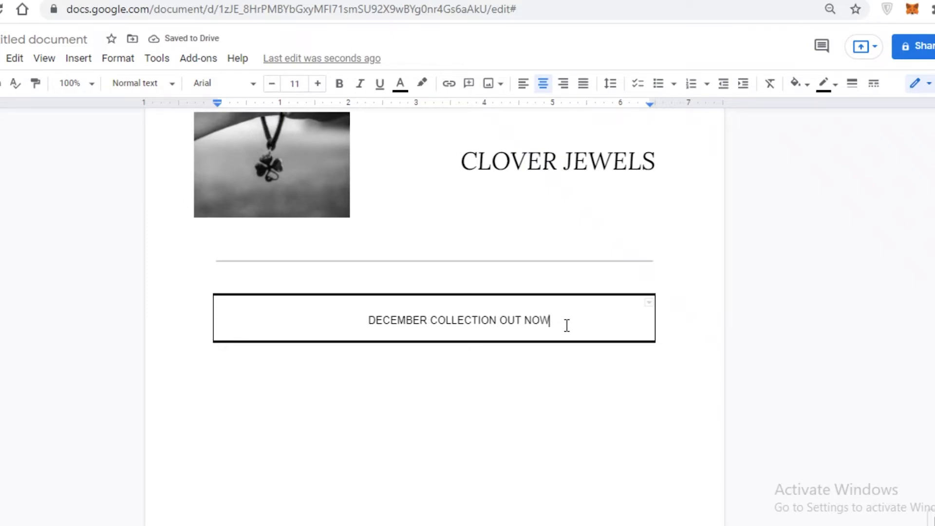
left_click(365, 325)
key("BackSpace")
key("BackSpace")
key("BackSpace")
key("BackSpace")
key("BackSpace")
key("BackSpace")
key("BackSpace")
key("BackSpace")
key("BackSpace")
key("BackSpace")
key("BackSpace")
key("BackSpace")
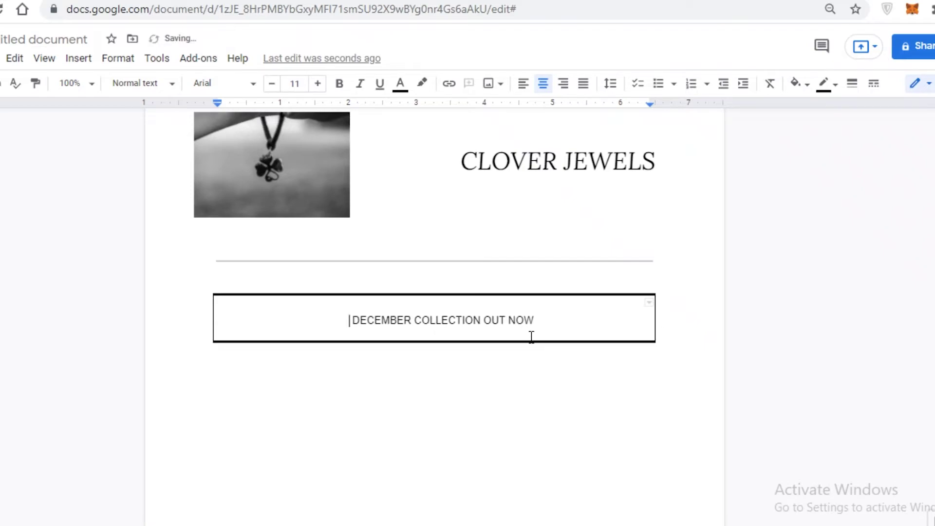
left_click_drag(530, 336, 353, 320)
- Change the banner text's font to Lora after briefly trying Pacifico
left_click(106, 86)
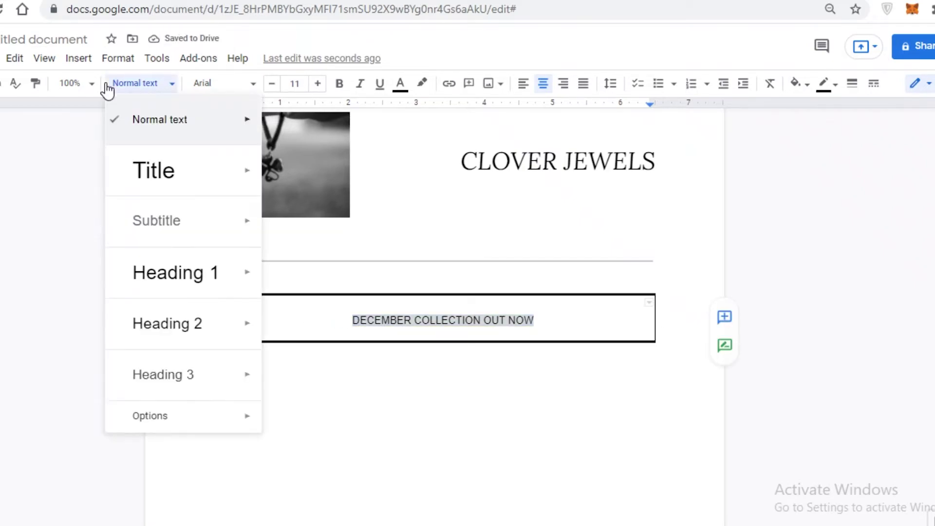
mouse_move(186, 144)
left_click(195, 83)
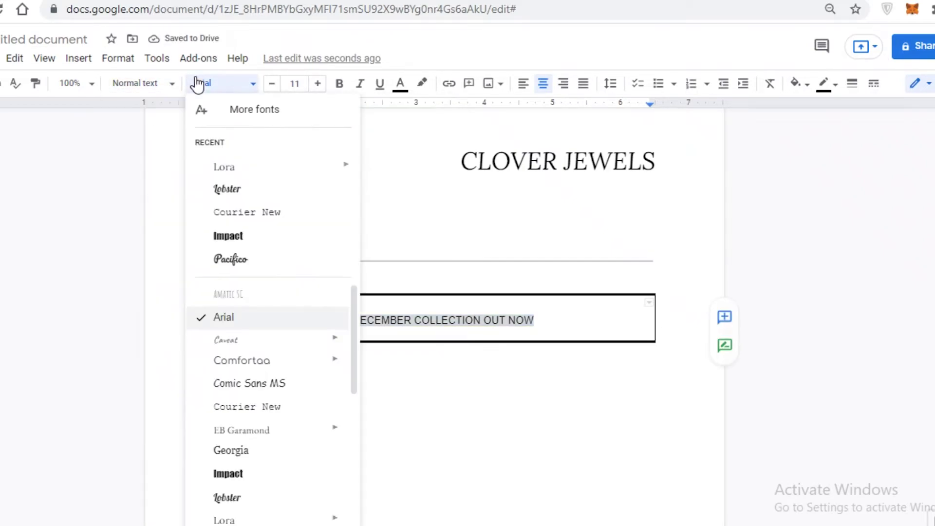
left_click(237, 256)
left_click(251, 84)
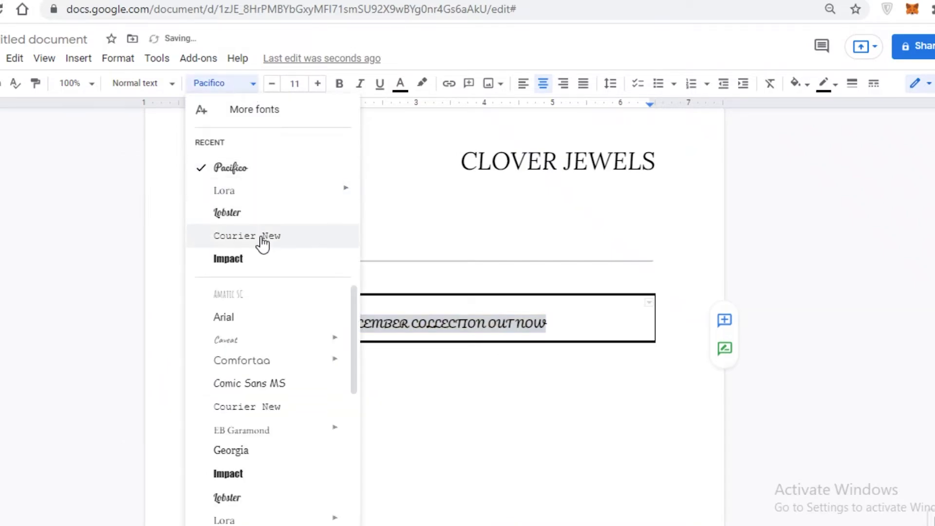
left_click(253, 202)
- Enlarge DECEMBER COLLECTION OUT NOW to 18 pt and keep it centred
left_click_drag(347, 321, 549, 320)
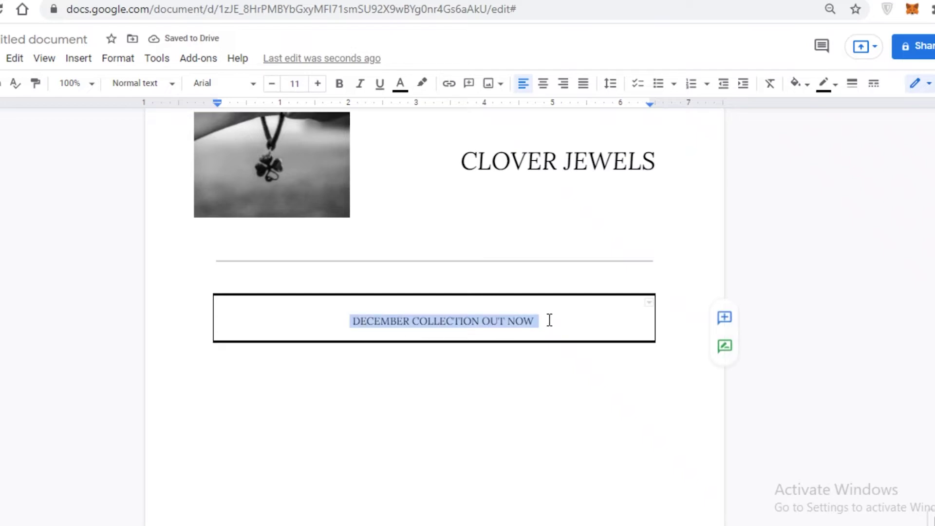
left_click(317, 84)
left_click(317, 84)
left_click(317, 84)
left_click(316, 84)
left_click(317, 84)
left_click(317, 84)
left_click(316, 84)
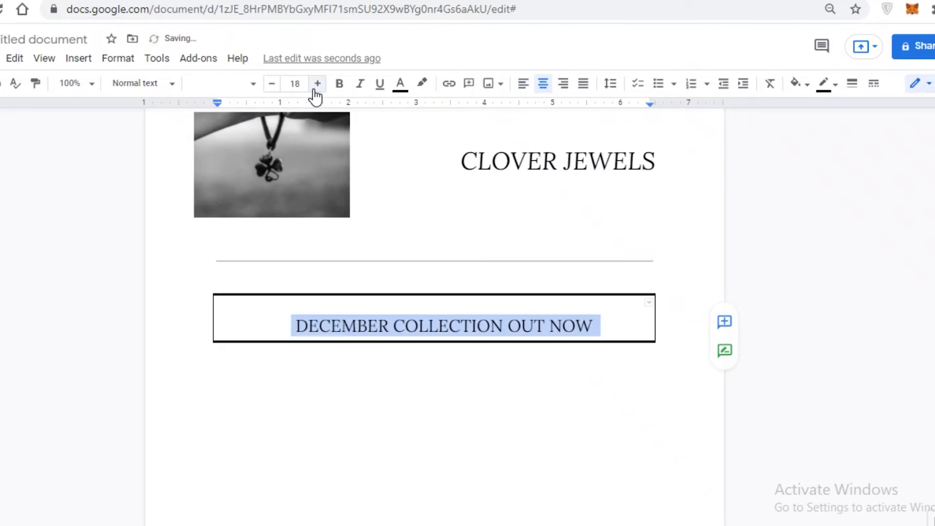
left_click(271, 333)
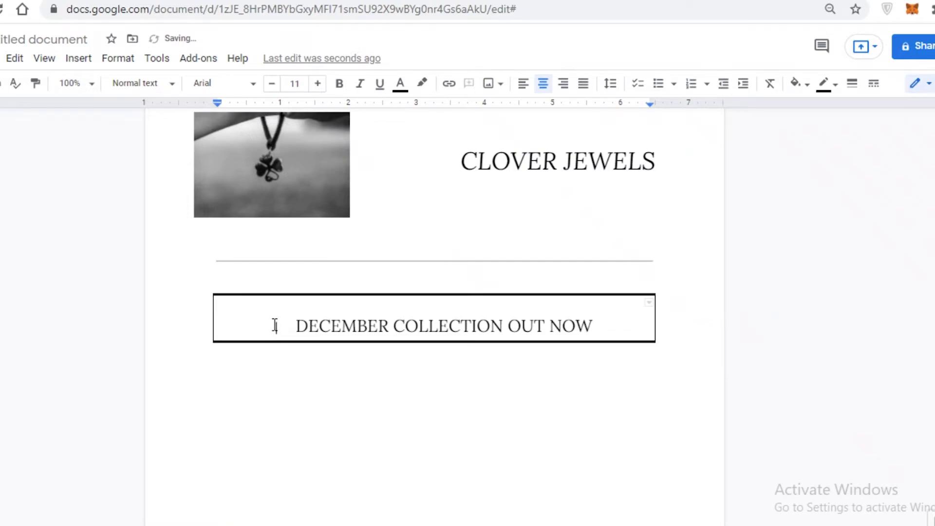
key("ctrl+shift+l")
key("ctrl+shift+e")
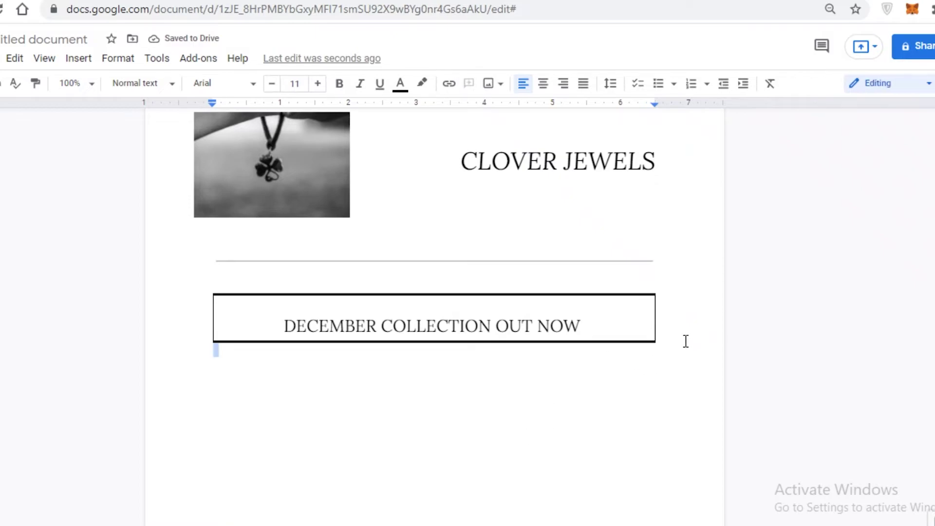
- Remove the empty lines beneath the December banner box
left_click(547, 342)
scroll(579, 355, "down", 4)
scroll(588, 275, "up", 3)
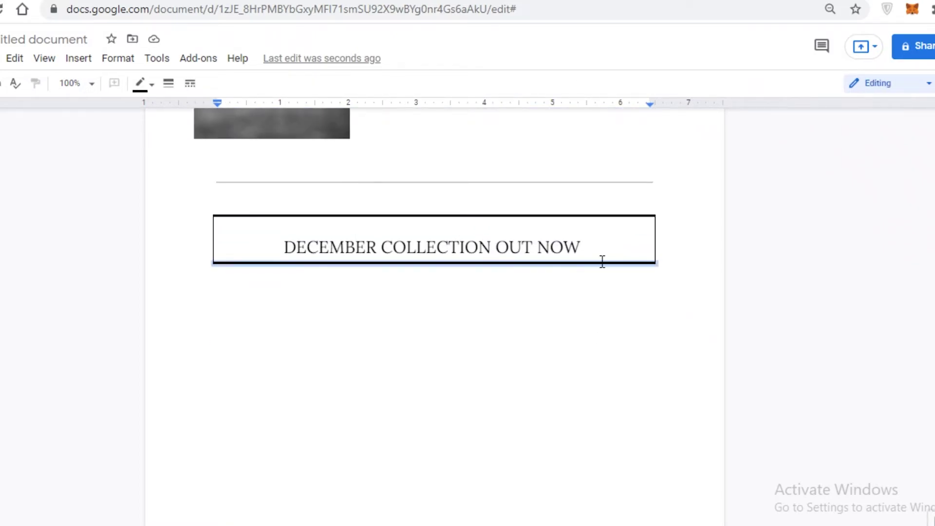
left_click(646, 319)
key("BackSpace")
key("BackSpace")
key("BackSpace")
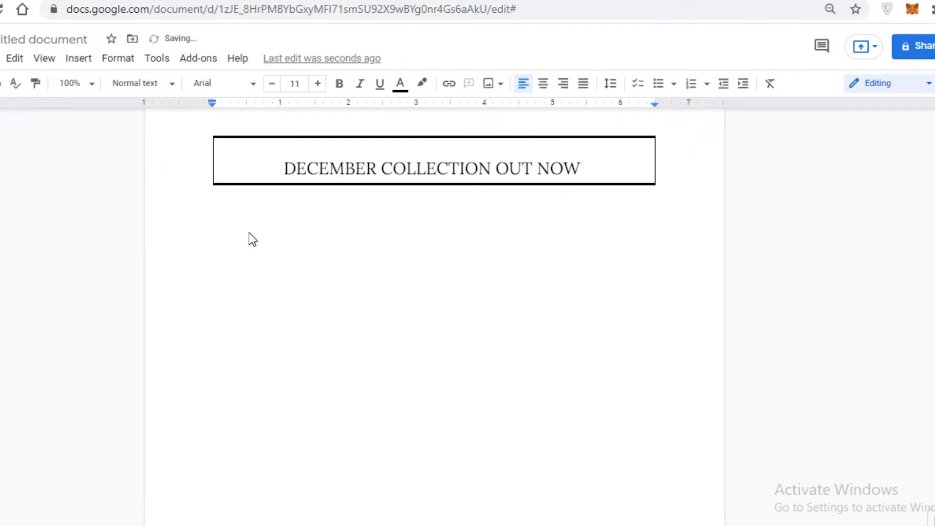
- Show the Insert menu's Image submenu with its Search the web option
left_click(77, 58)
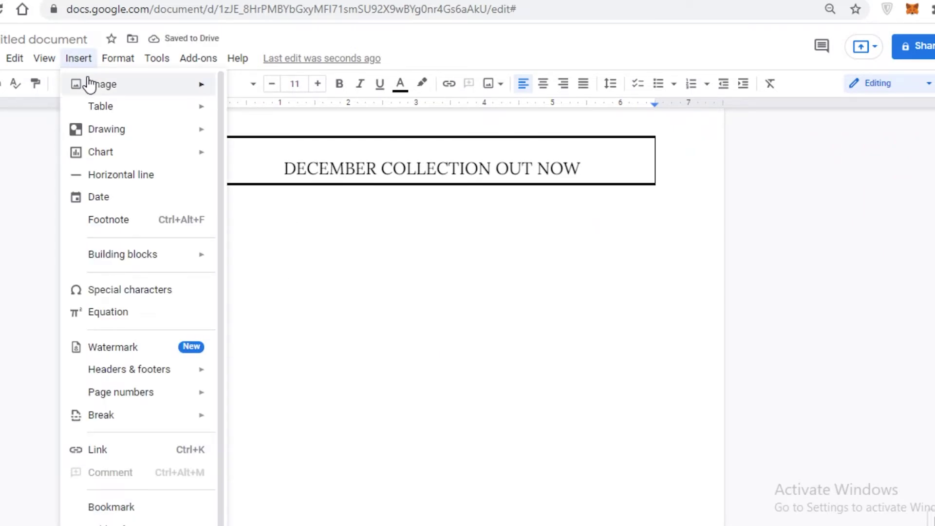
mouse_move(95, 87)
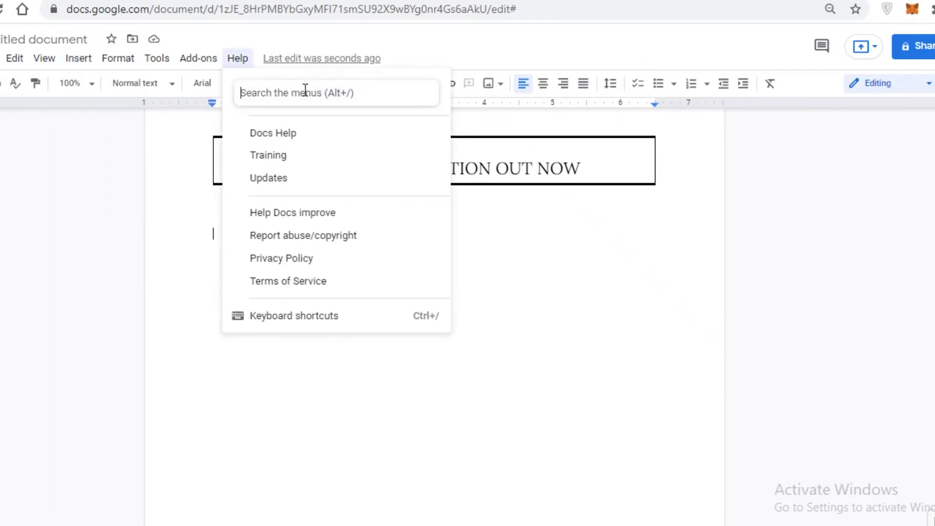
mouse_move(70, 68)
mouse_move(182, 87)
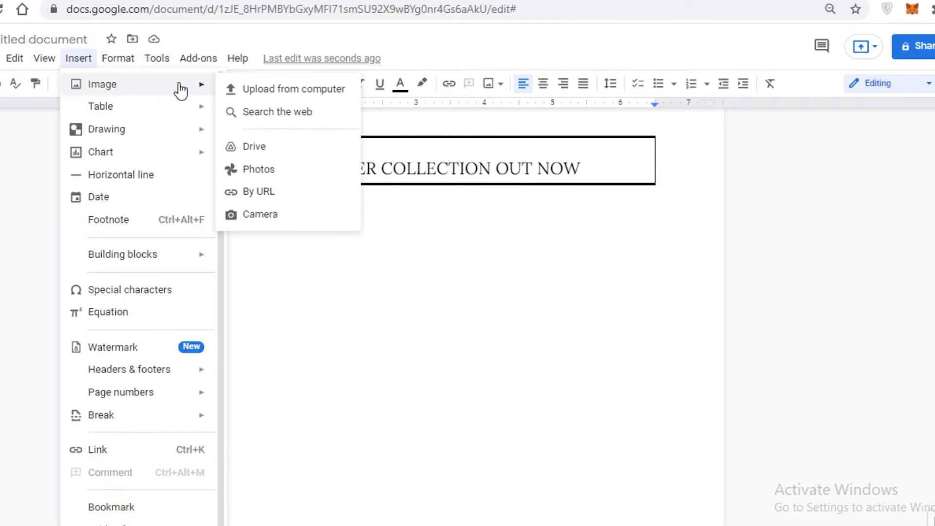
- Search the web for clover jewelry and insert the purple clover pendant photo
left_click(276, 111)
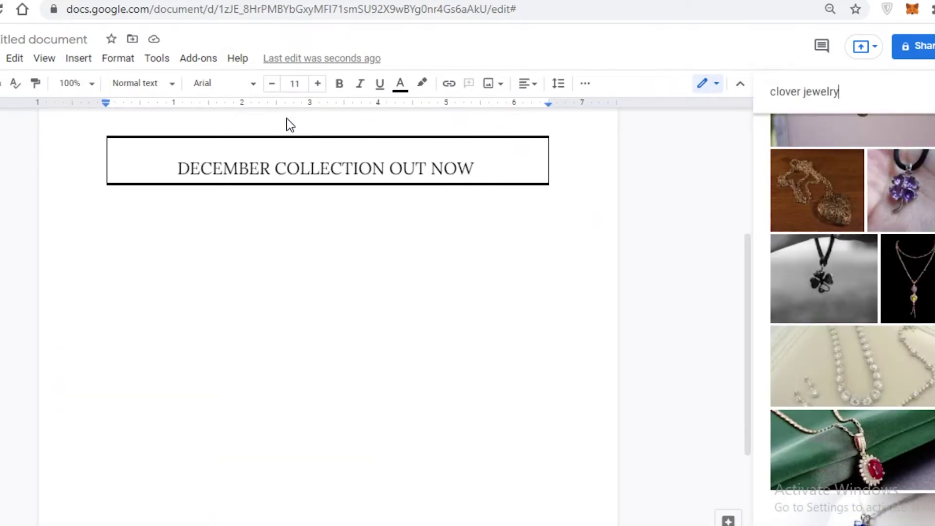
scroll(881, 370, "down", 5)
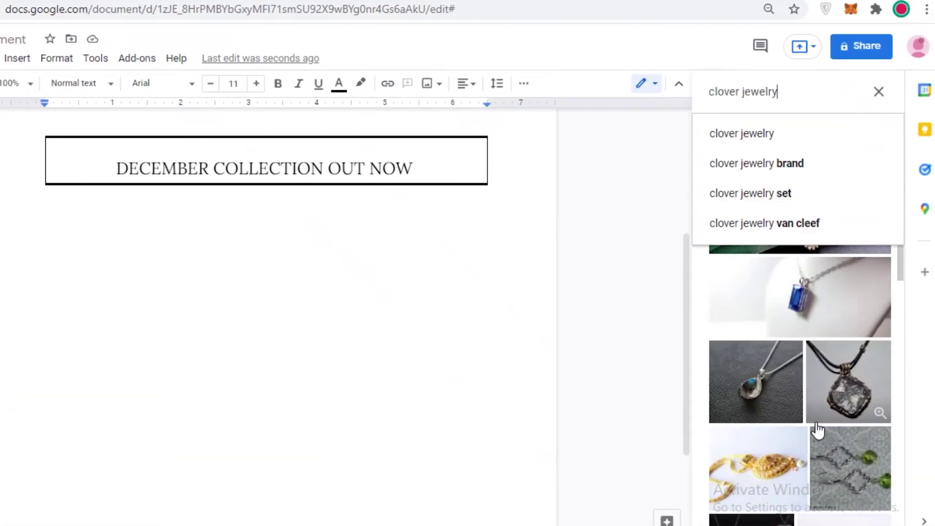
scroll(817, 429, "down", 10)
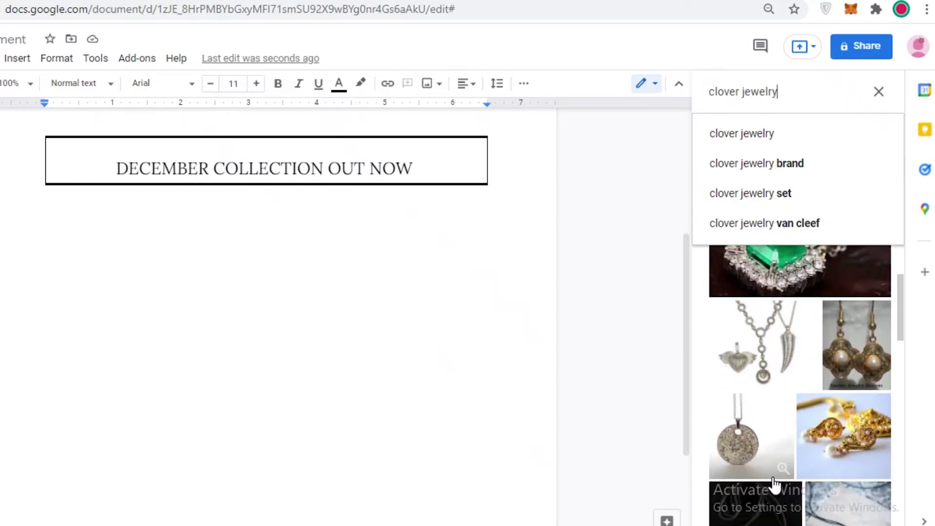
scroll(759, 375, "up", 5)
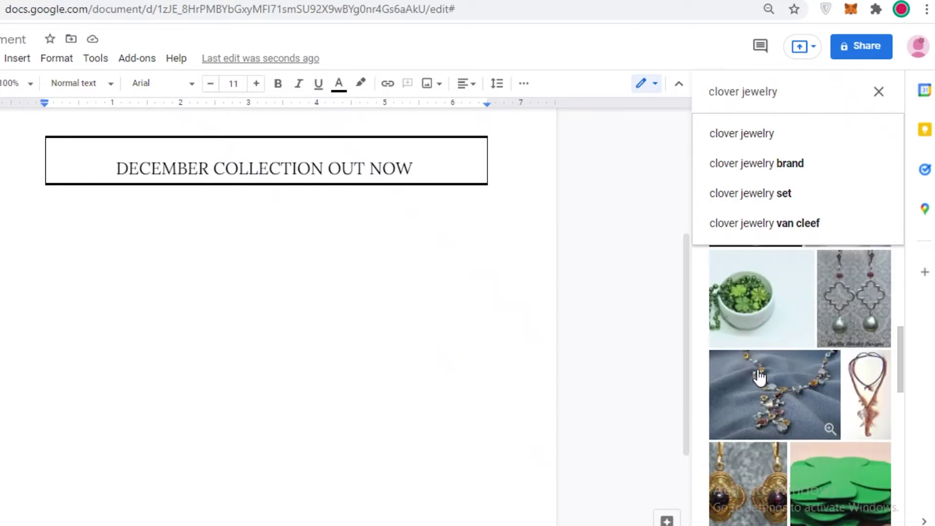
key("Return")
left_click(837, 163)
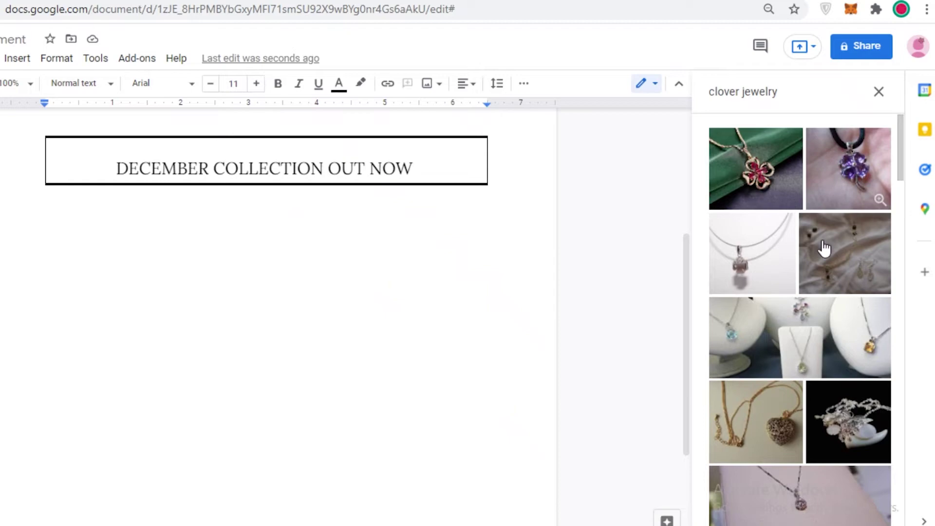
left_click(862, 521)
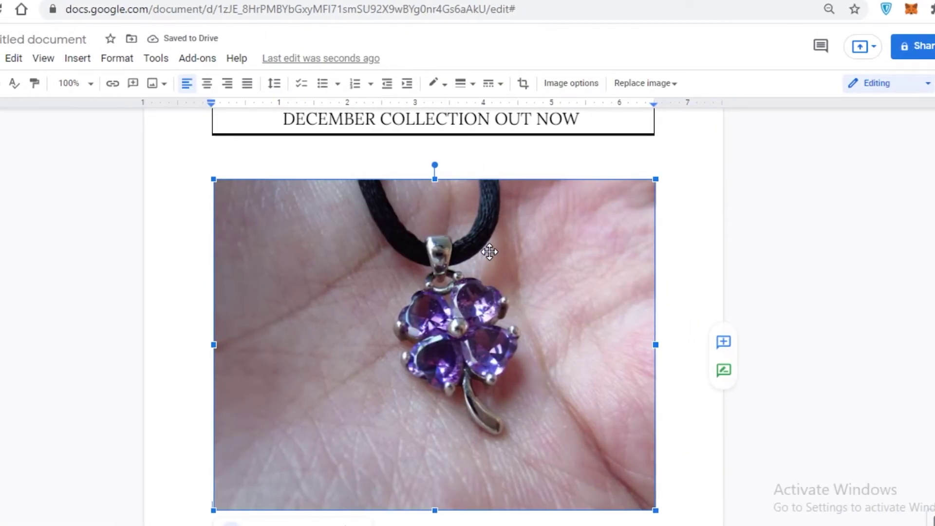
- Keep the pendant photo at No recolor and raise its brightness slightly
left_click(569, 87)
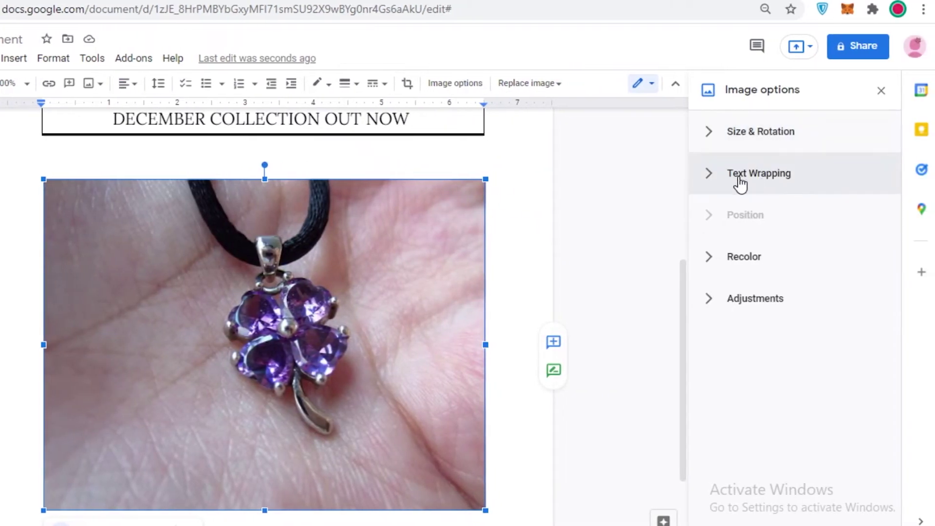
left_click(707, 254)
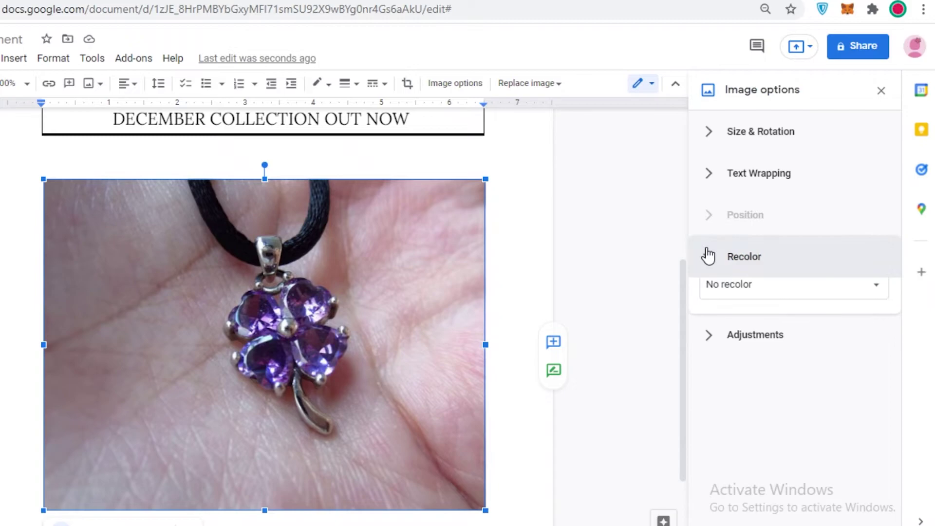
left_click(710, 295)
left_click(718, 295)
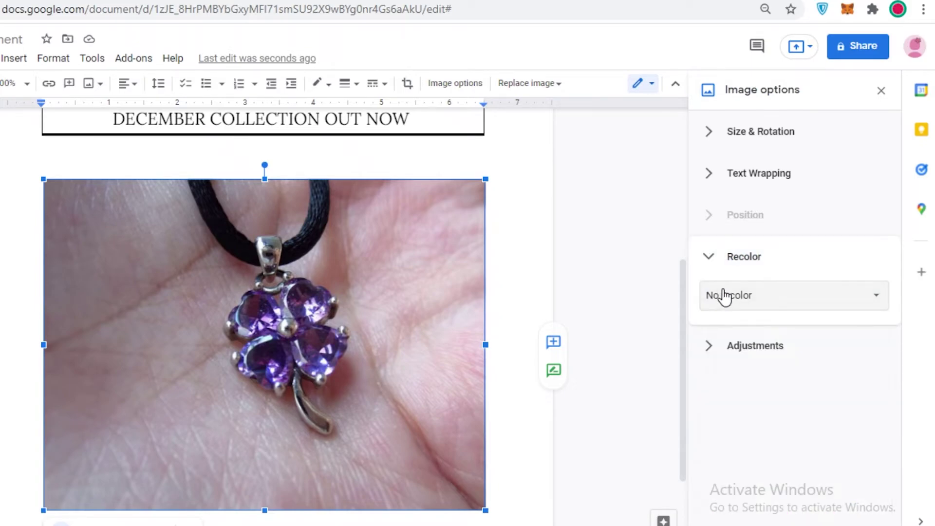
left_click(737, 360)
scroll(753, 385, "down", 1)
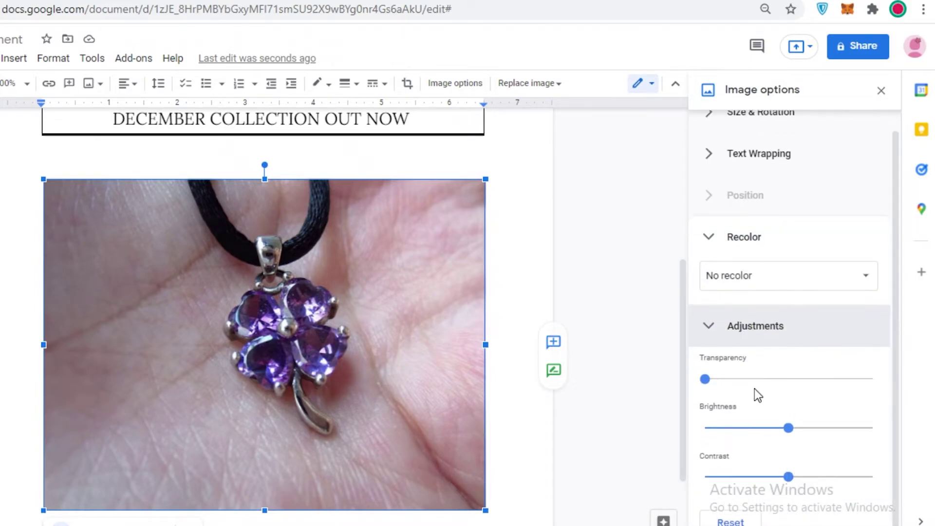
mouse_move(783, 420)
left_mouse_down()
mouse_move(817, 427)
mouse_move(786, 420)
left_mouse_up()
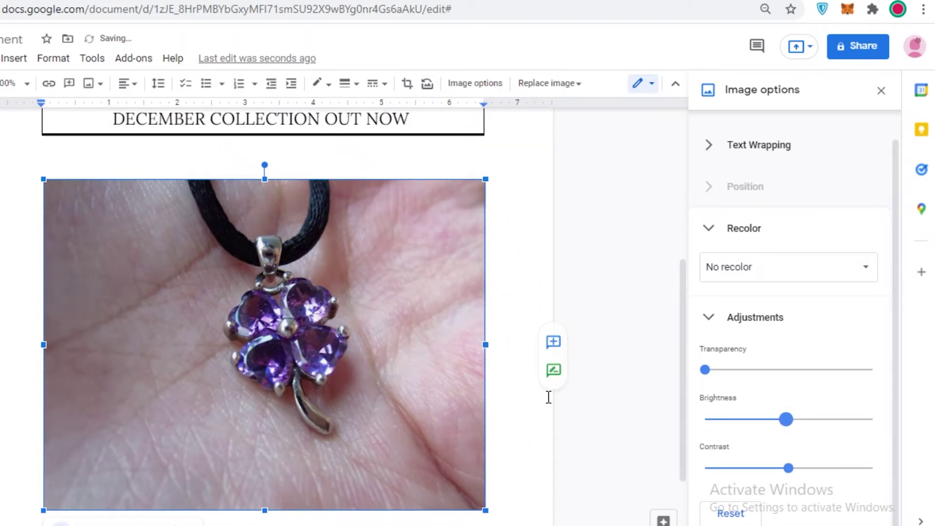
- Shrink the pendant photo, set it In front of text, and centre it under the banner
scroll(471, 405, "down", 2)
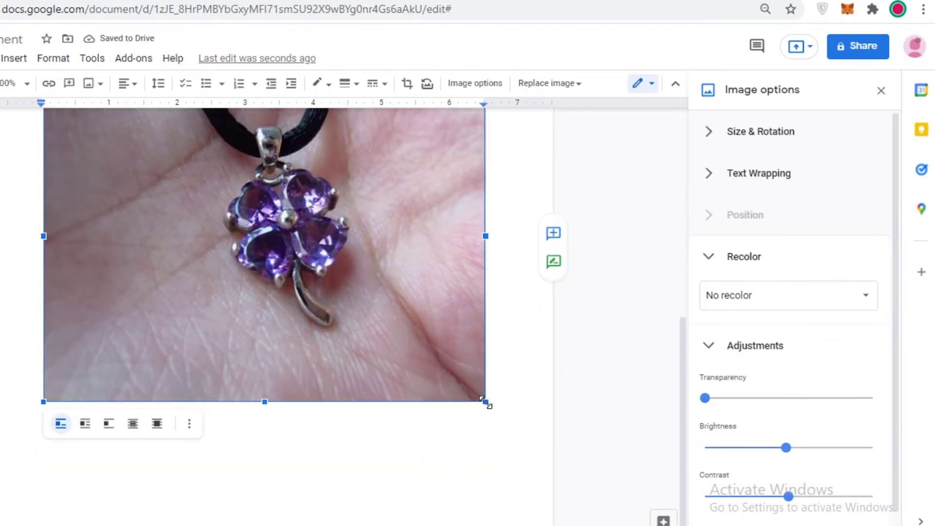
left_click_drag(485, 403, 343, 317)
left_click(157, 473)
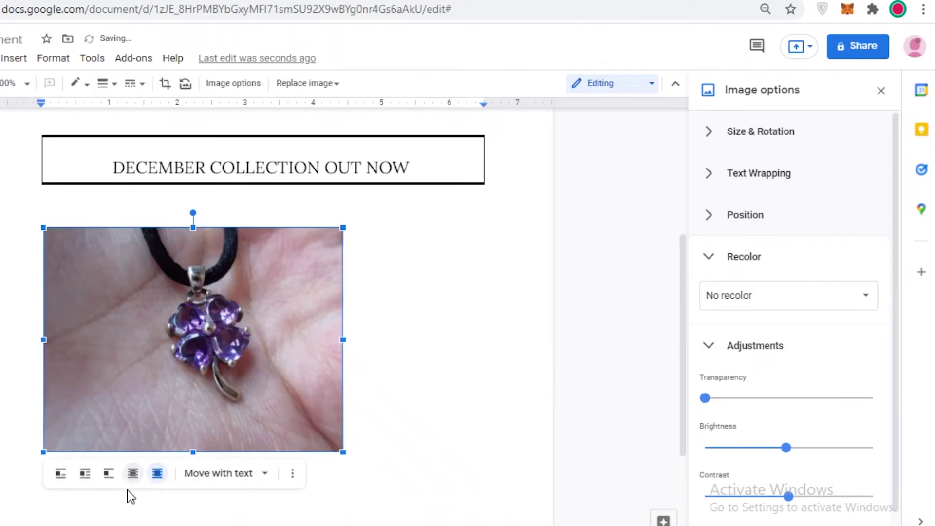
left_click_drag(243, 336, 315, 330)
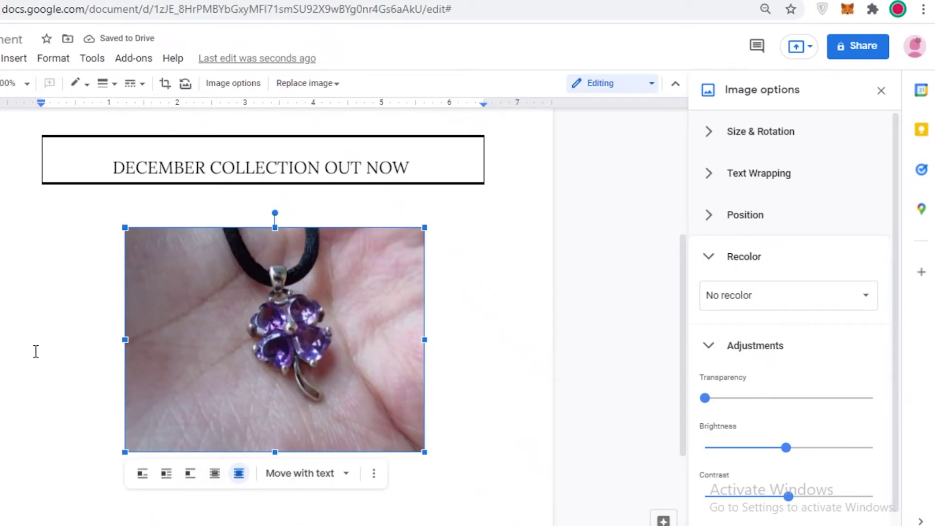
- Set the pendant photo to Fix position on page
left_click(677, 258)
scroll(257, 274, "down", 3)
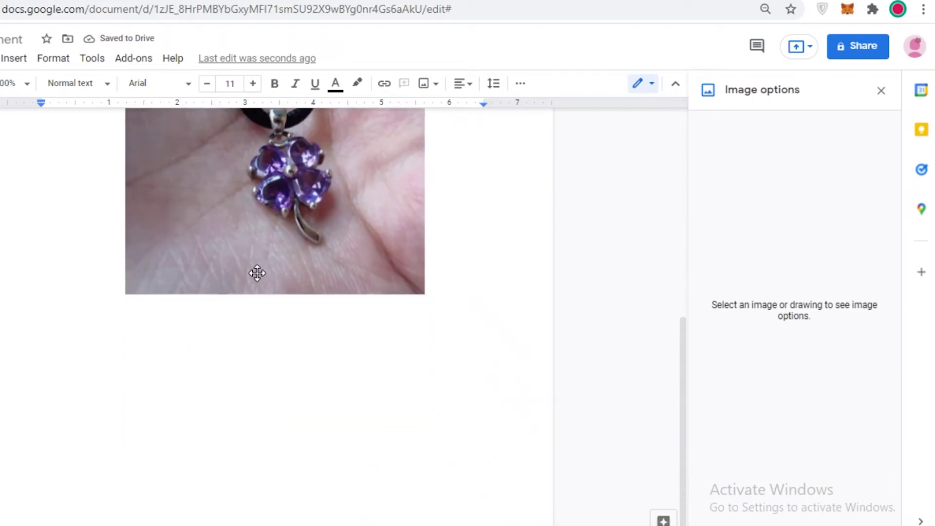
scroll(295, 355, "up", 7)
scroll(379, 159, "down", 8)
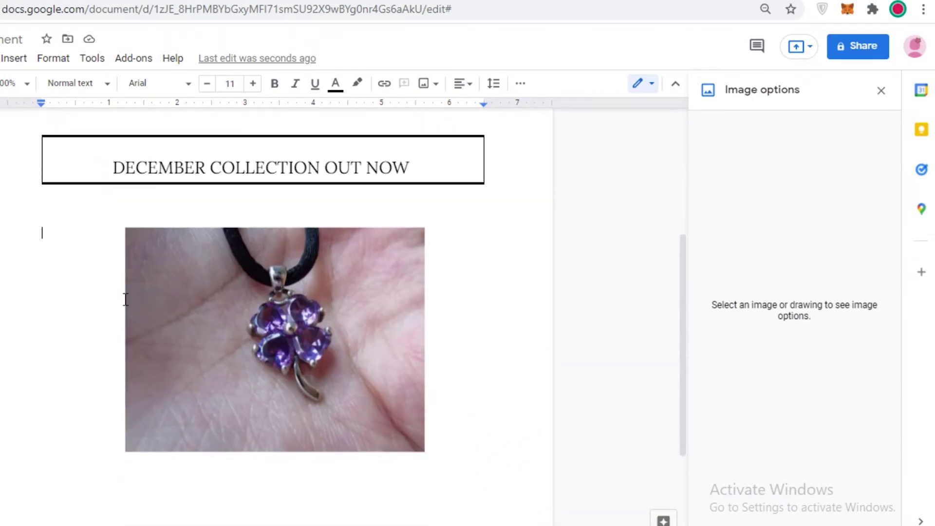
scroll(140, 319, "up", 2)
left_click(266, 311)
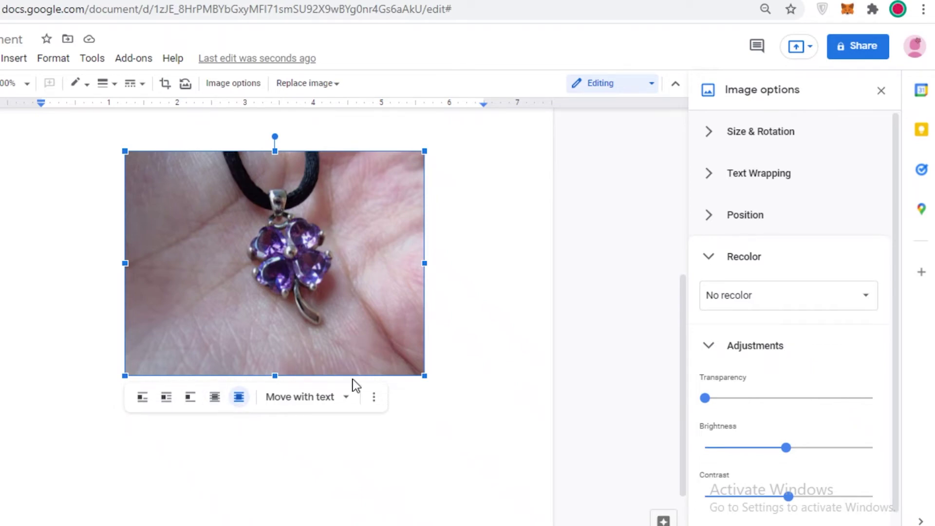
left_click(347, 397)
left_click(335, 445)
- Enter a line break between two backslash characters in the document
scroll(445, 317, "up", 2)
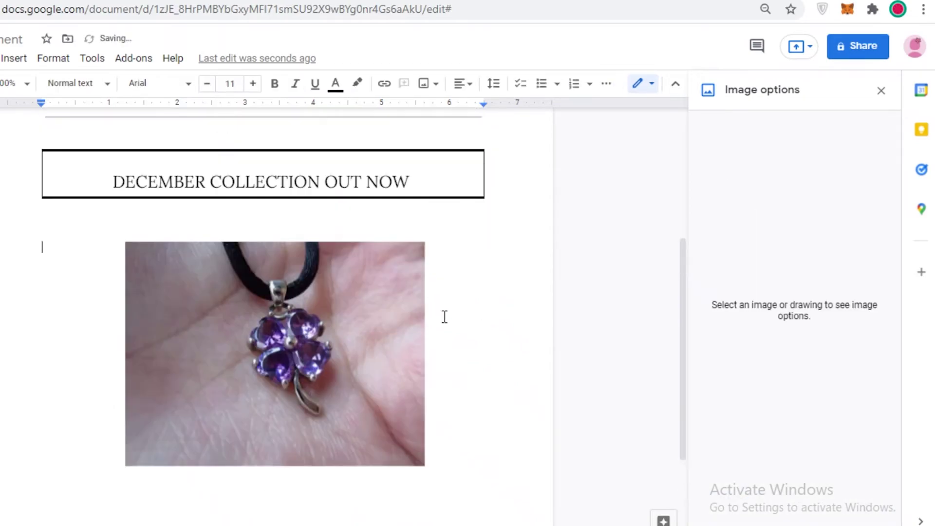
scroll(444, 317, "up", 1)
type("\\")
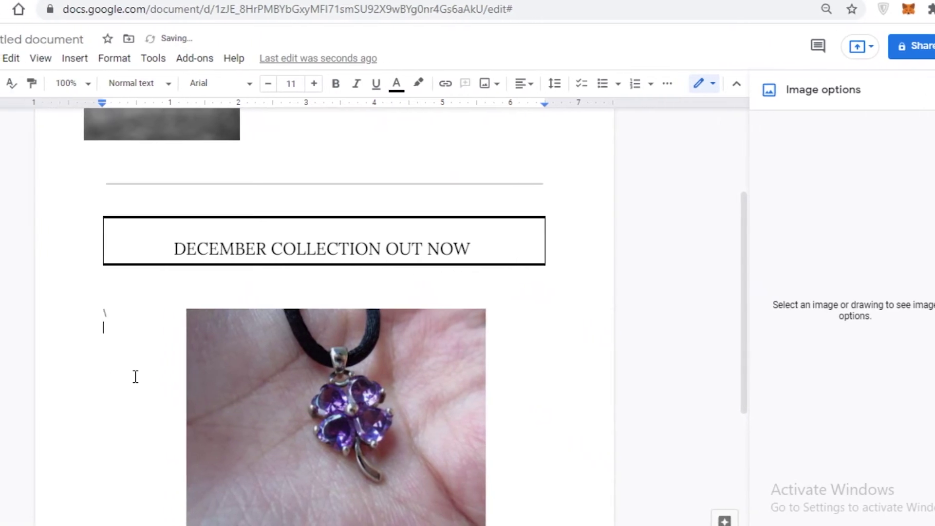
key("Return")
type("\\")
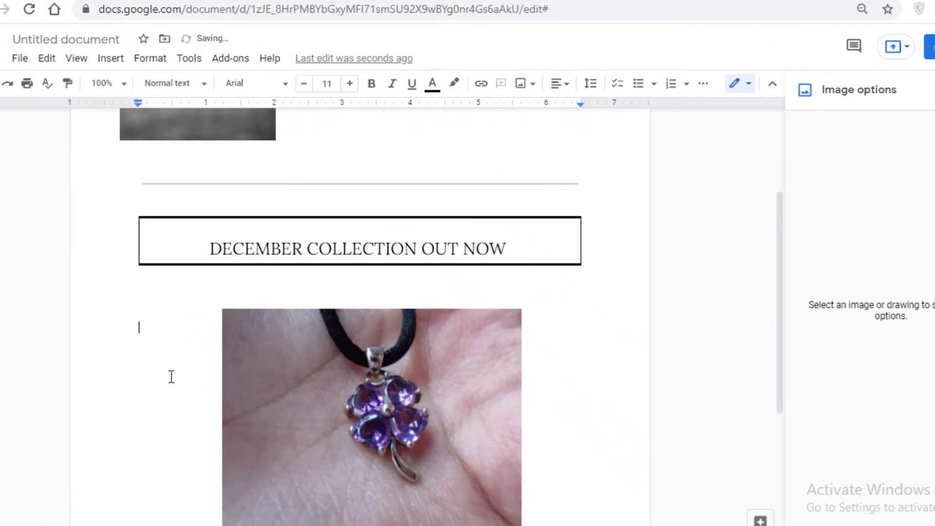
- Place the caret on the empty line below the pendant photo
scroll(171, 377, "down", 5)
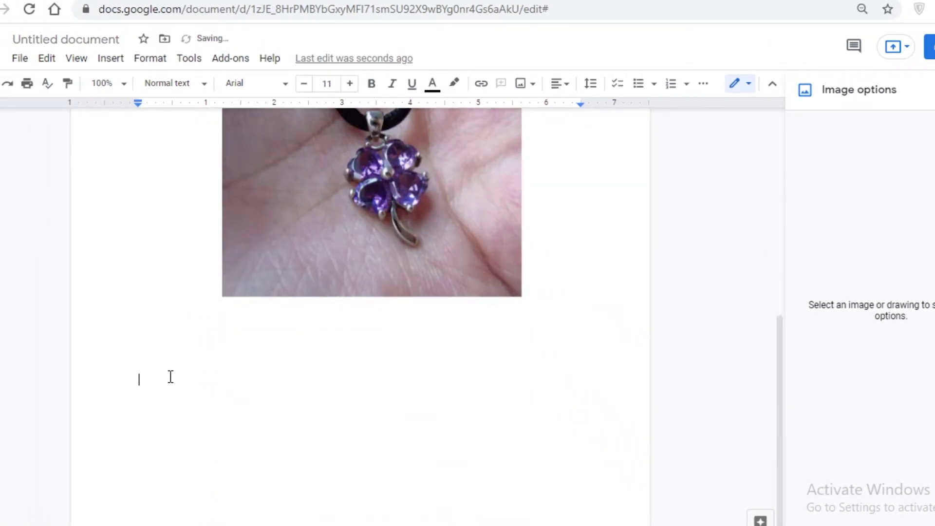
scroll(115, 130, "down", 1)
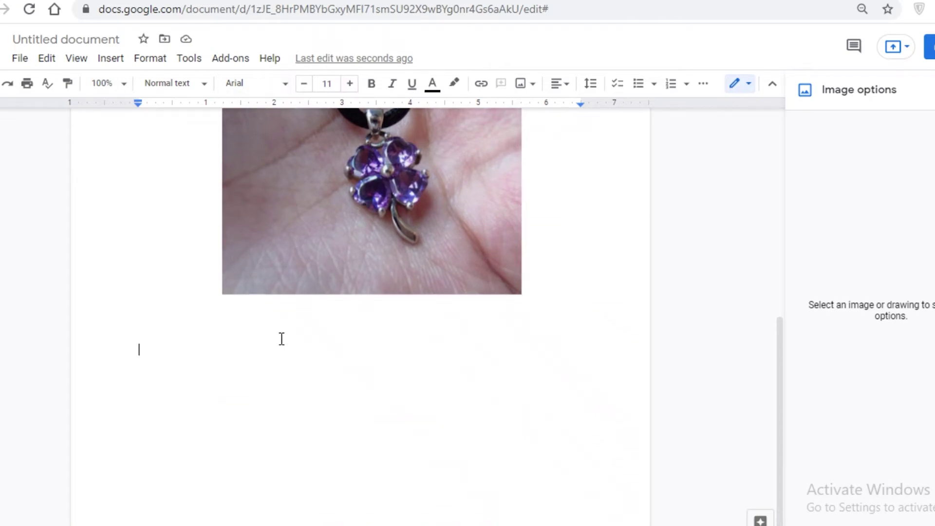
key("ctrl+a")
left_click(194, 349)
scroll(229, 338, "up", 8)
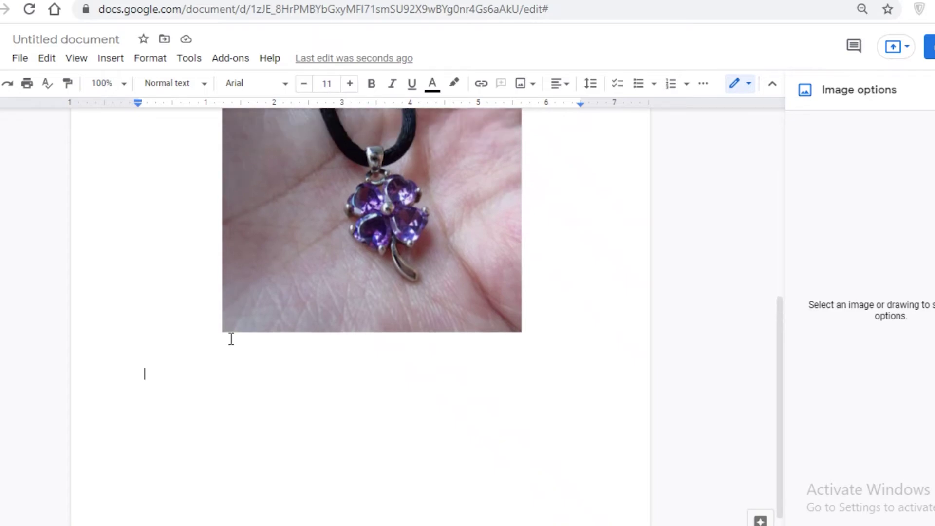
scroll(618, 184, "down", 8)
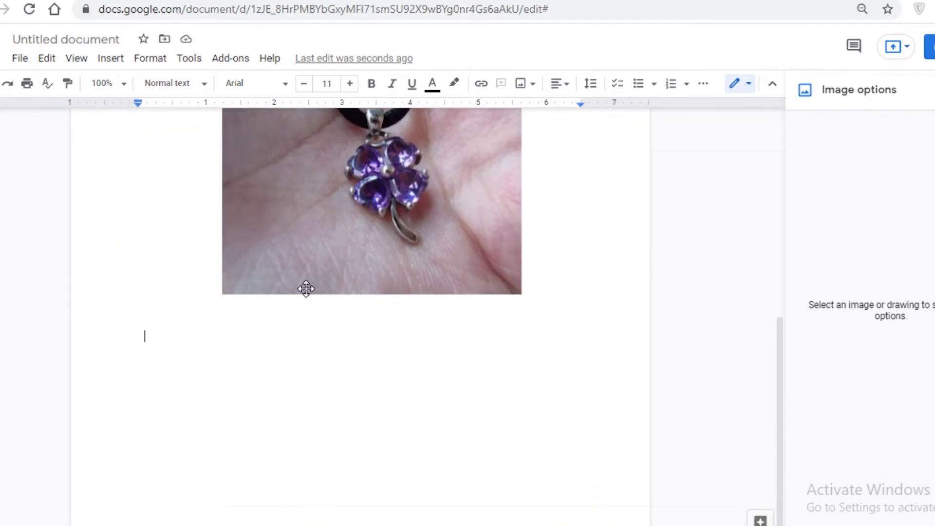
scroll(259, 290, "up", 6)
scroll(241, 266, "down", 6)
- Insert a horizontal rule below the pendant photo, followed by a page break
left_click(111, 59)
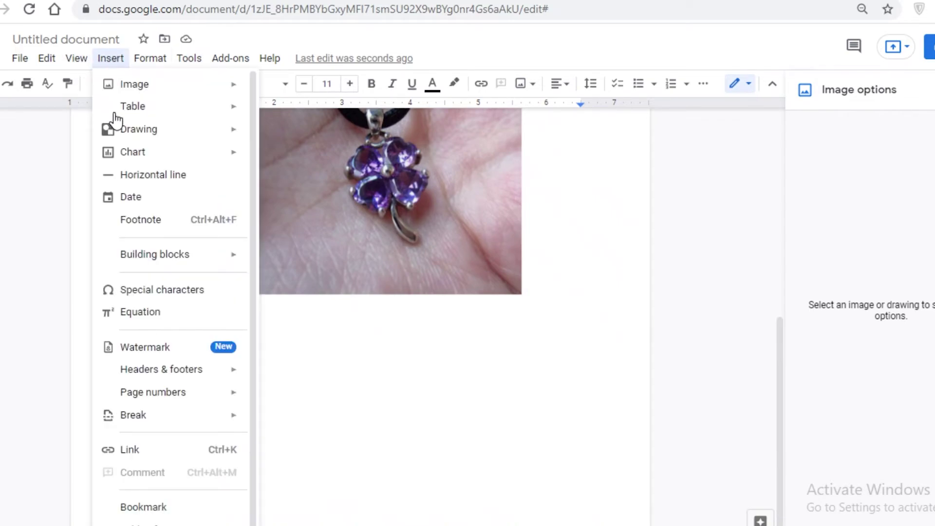
left_click(137, 175)
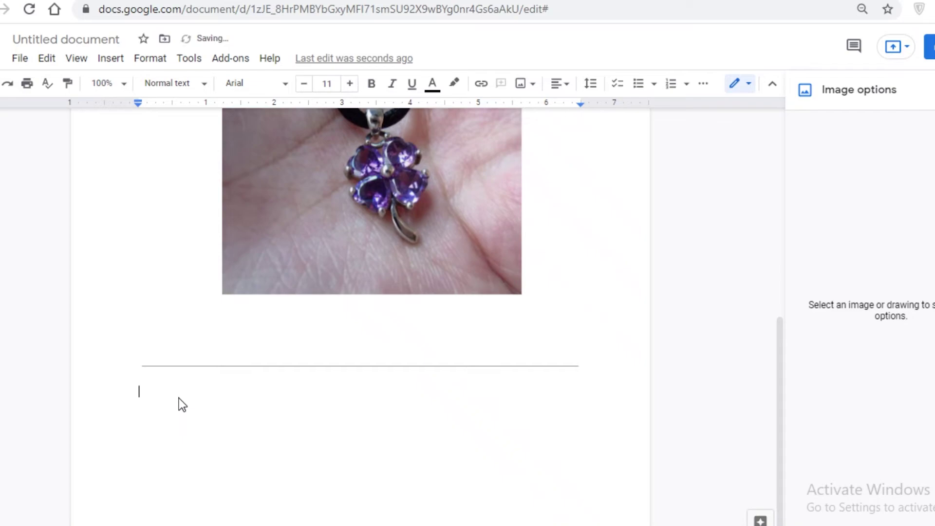
key("ctrl+Return")
left_click(196, 380)
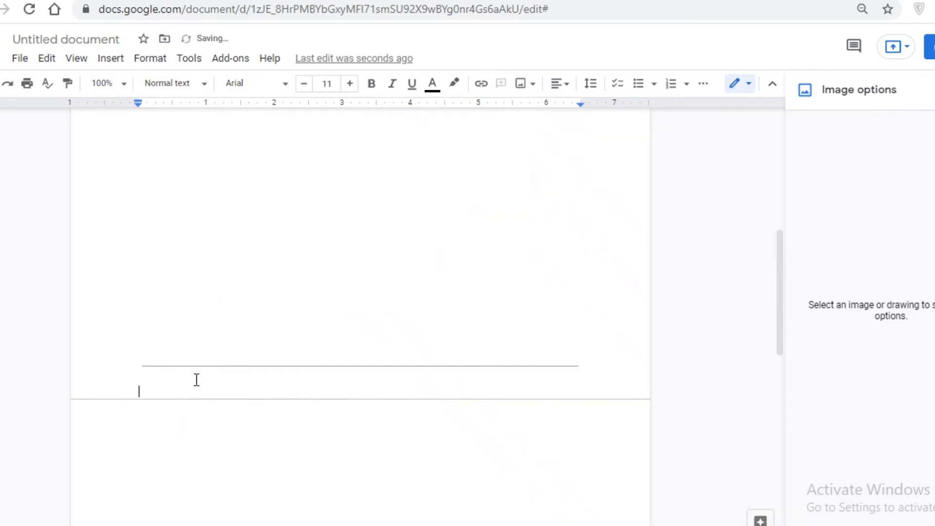
- Undo the accidental page break and scroll back to the top
scroll(278, 342, "down", 2)
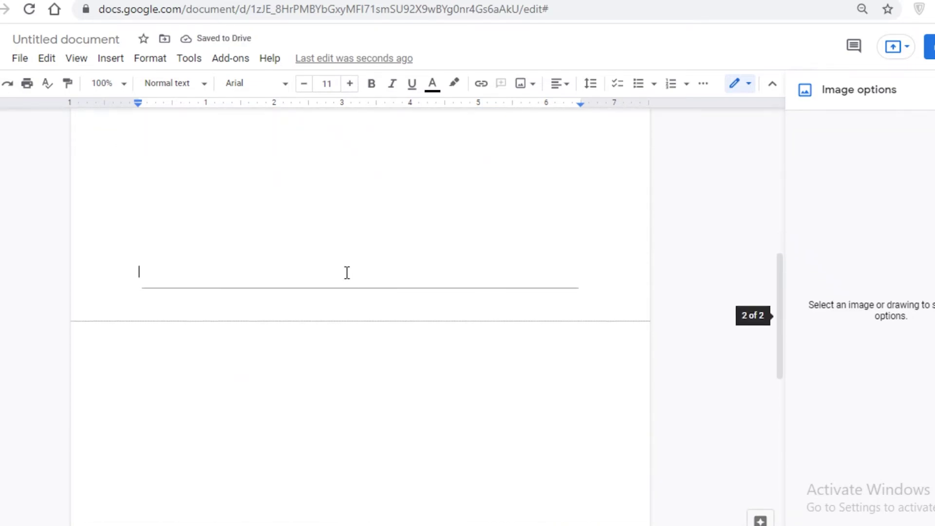
left_click(19, 83)
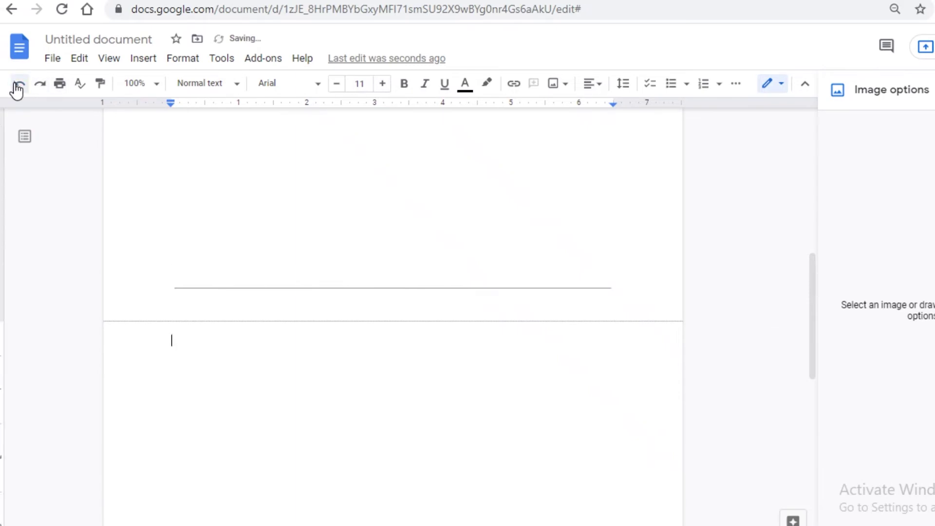
left_click(19, 84)
scroll(178, 287, "up", 2)
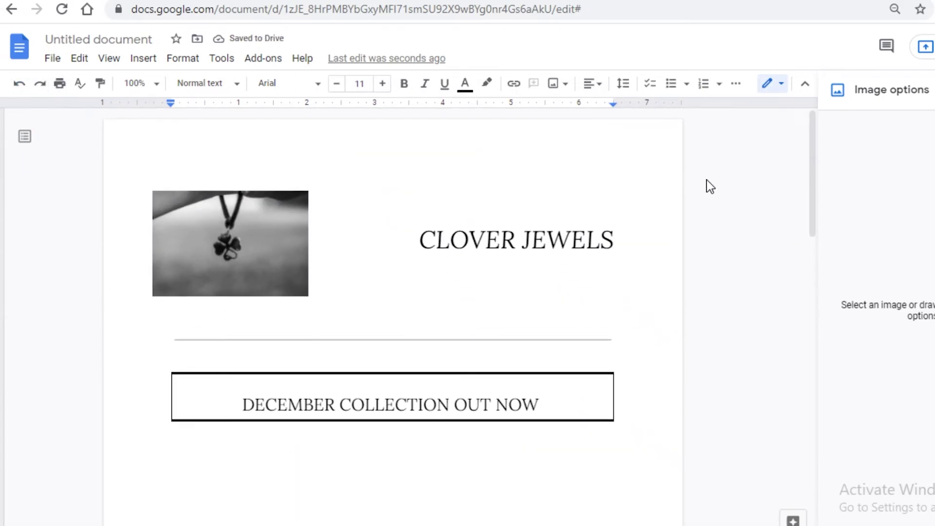